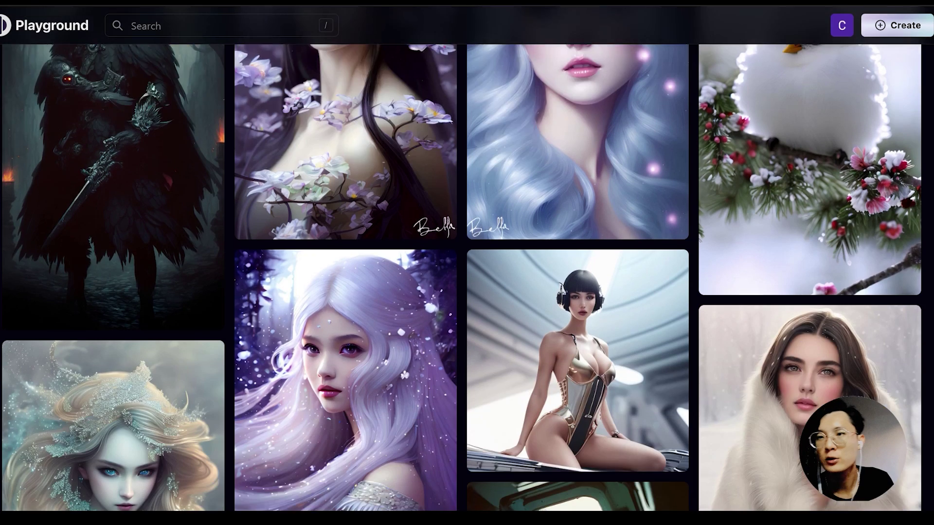
- Open the roaring polar bear image in the community feed and examine its prompt and generation details
scroll(462, 278, down, 15)
scroll(603, 219, down, 4)
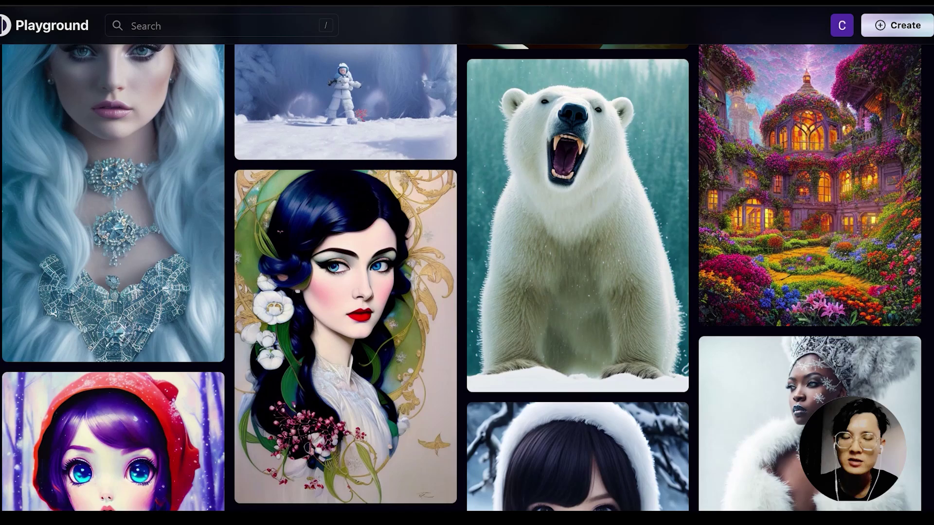
click(615, 215)
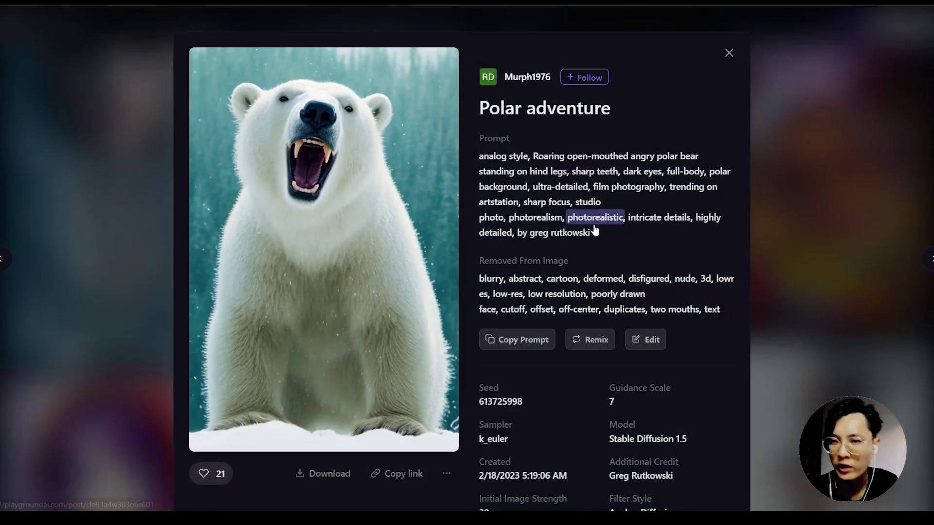
scroll(413, 360, down, 3)
scroll(445, 380, up, 3)
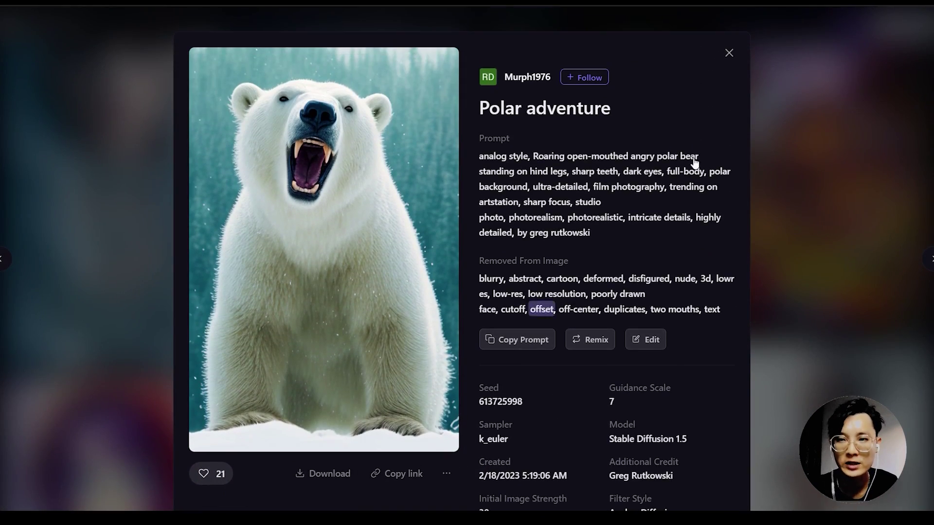
- Examine the prompt and generation settings of the flower garden house image, closing its details when done
click(729, 53)
click(837, 207)
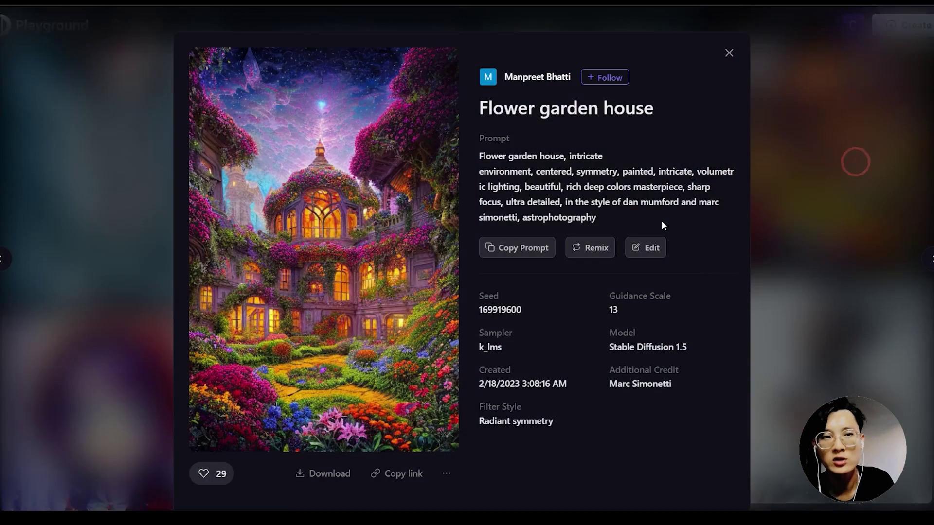
click(729, 52)
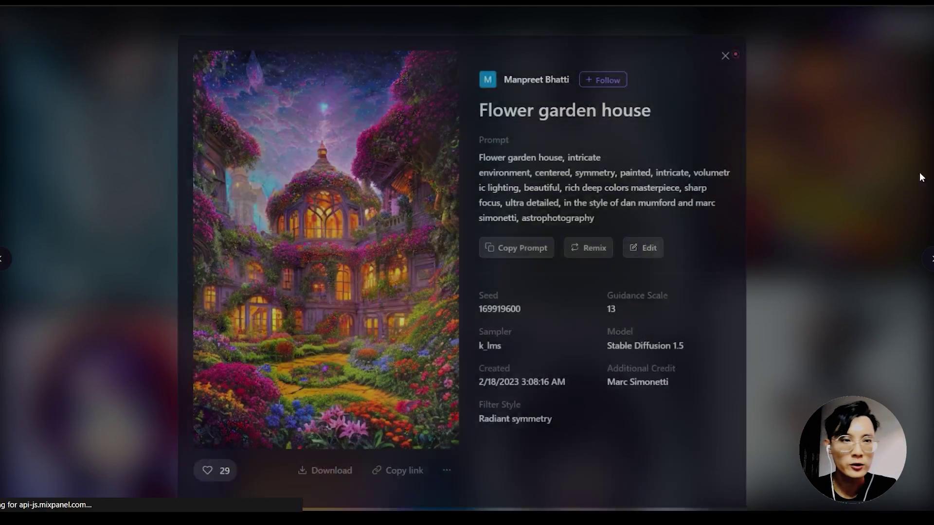
- Examine the prompt of the hamster eating cheese image, and browse further through the community feed
scroll(468, 268, down, 5)
scroll(467, 268, down, 10)
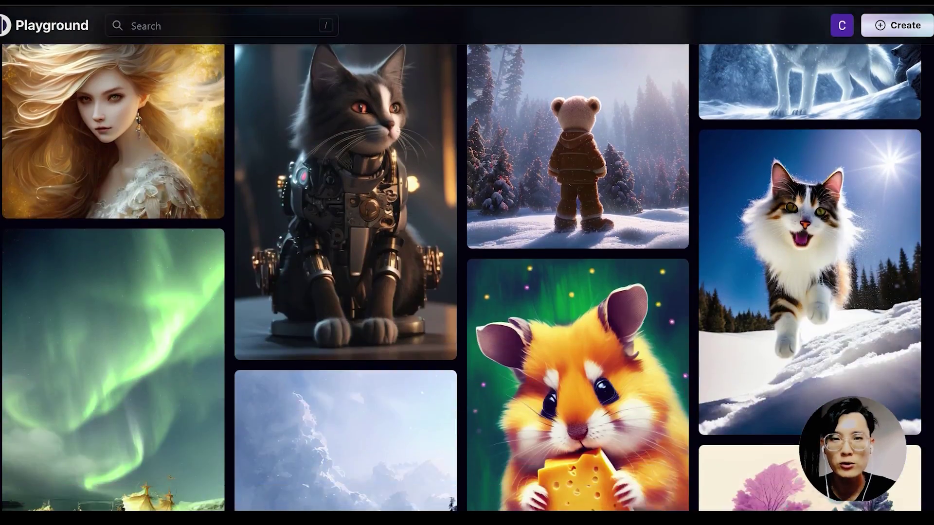
scroll(594, 68, down, 7)
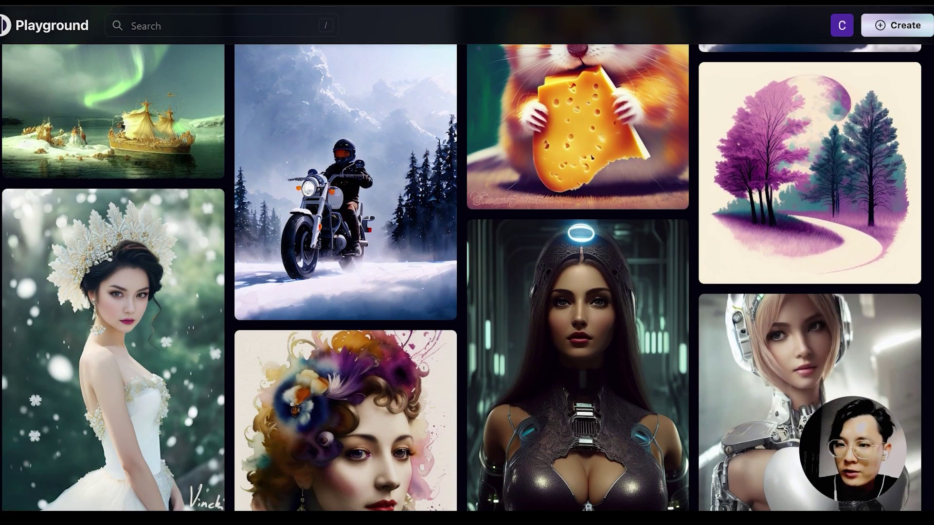
click(593, 68)
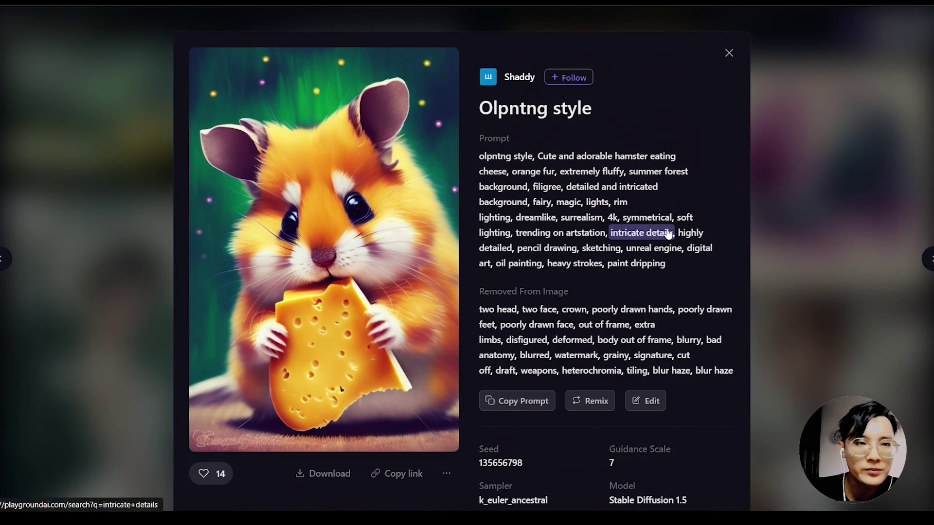
click(729, 56)
scroll(728, 58, down, 10)
scroll(467, 278, down, 9)
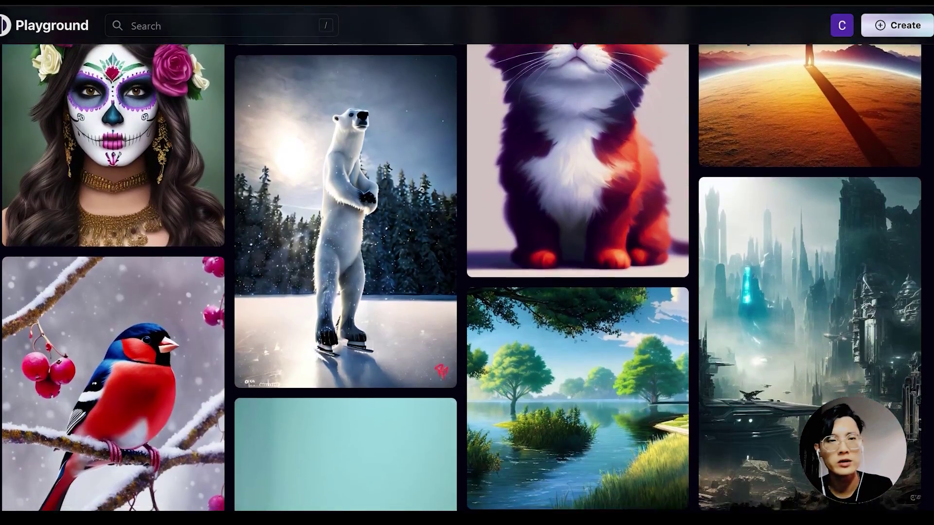
- Start a new image with the prompt "A 9 years old girl reading infront of her desk with desk lamp on" and generate it
click(726, 347)
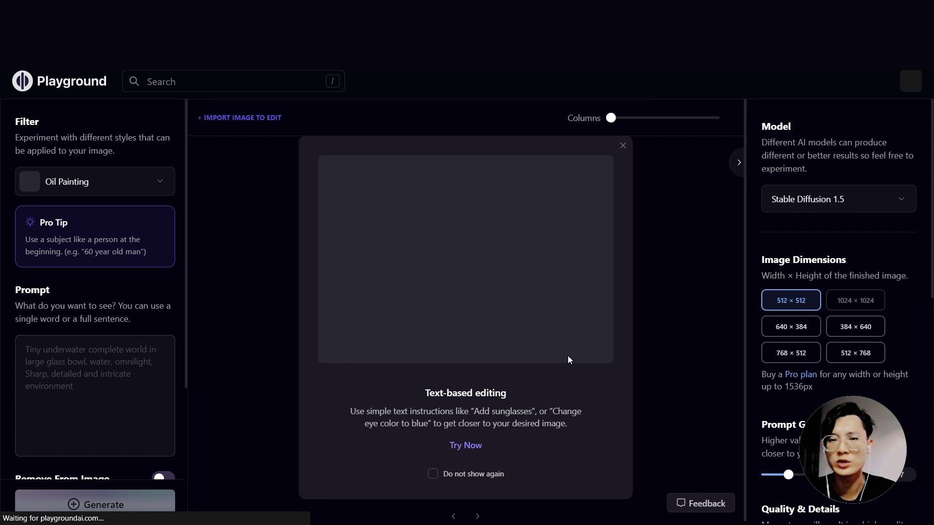
text(A 9 years old girl reading infront of her desk with desk lamp on)
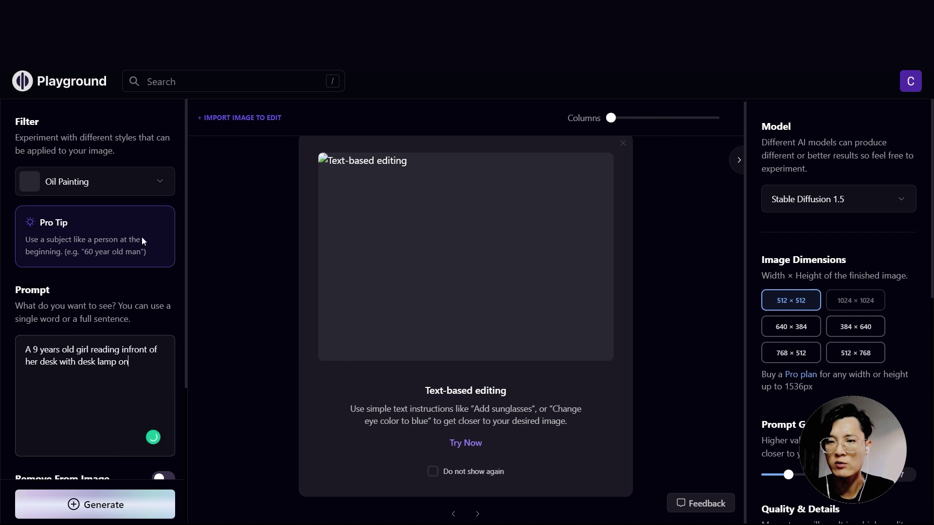
scroll(129, 340, down, 4)
scroll(130, 341, up, 4)
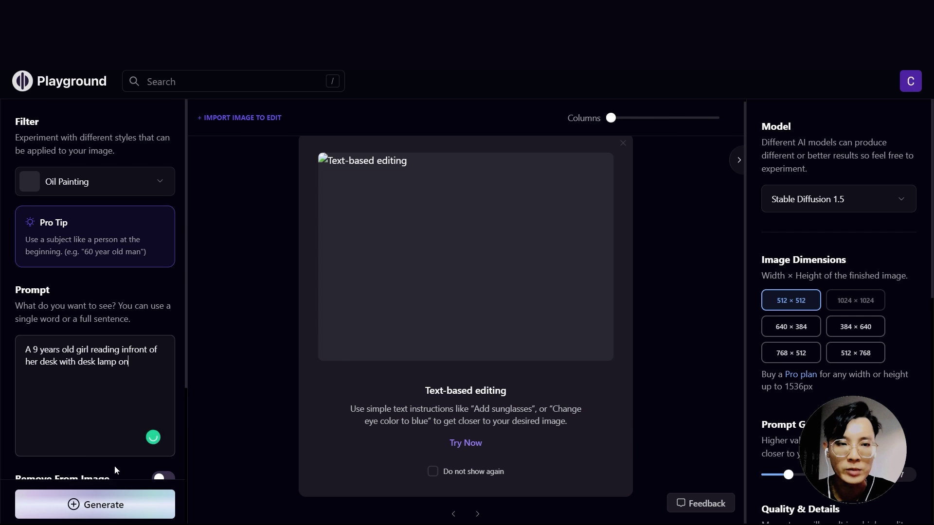
click(115, 505)
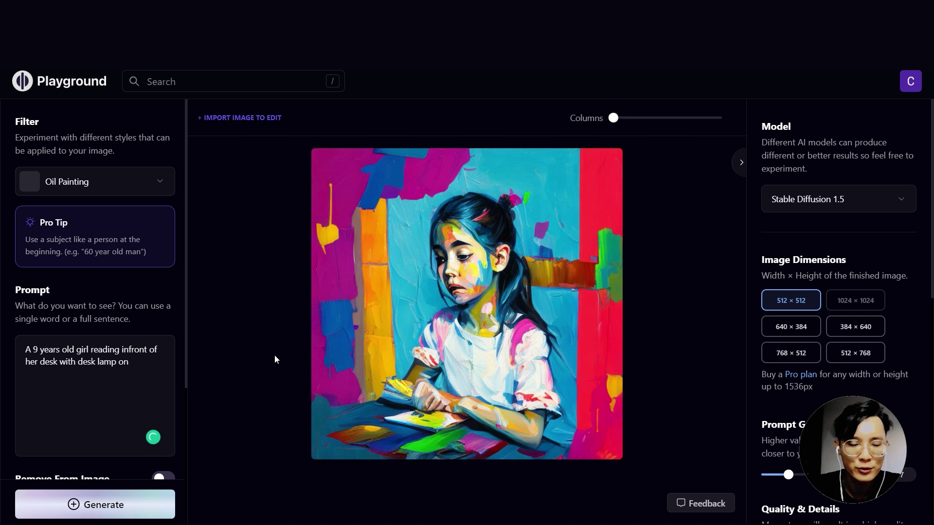
- Look through the available style filters, set the filter to None and regenerate the image of the reading girl
click(95, 181)
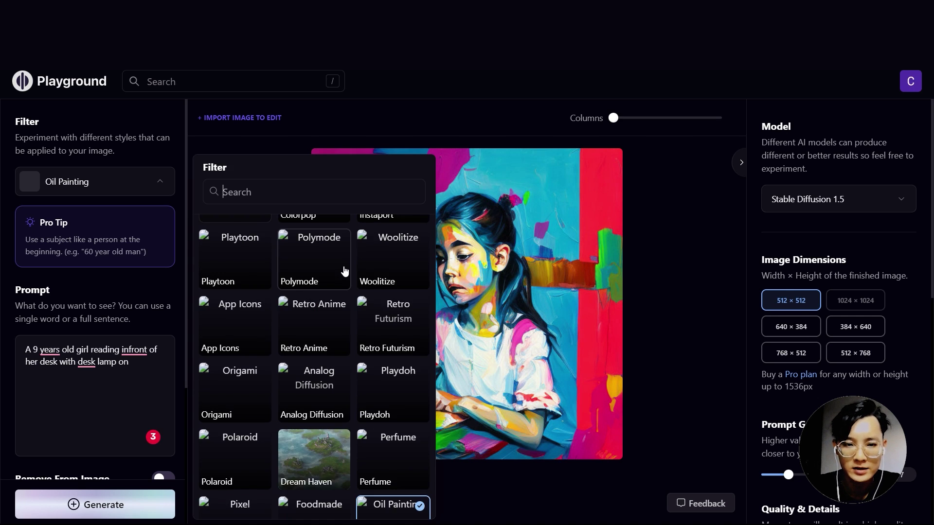
scroll(345, 271, down, 1)
scroll(344, 271, down, 1)
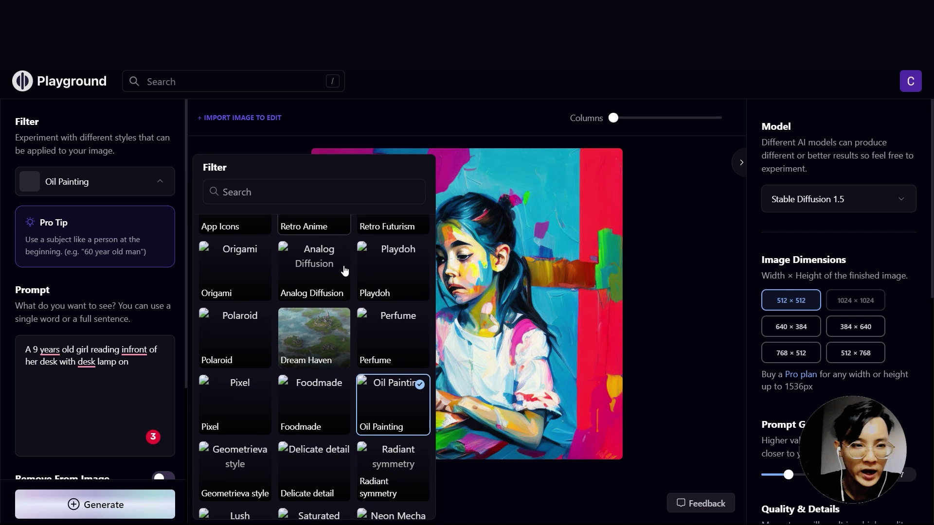
scroll(344, 271, down, 2)
scroll(344, 271, down, 2)
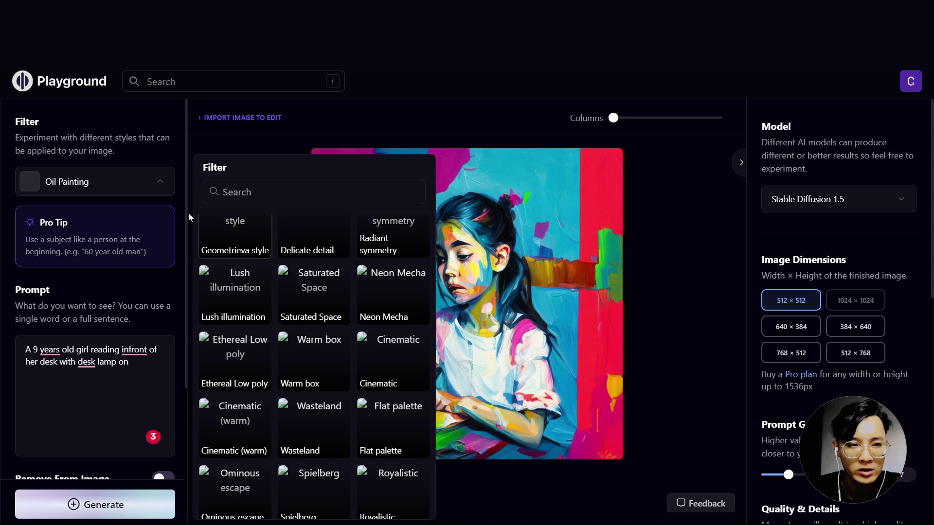
click(144, 185)
click(142, 182)
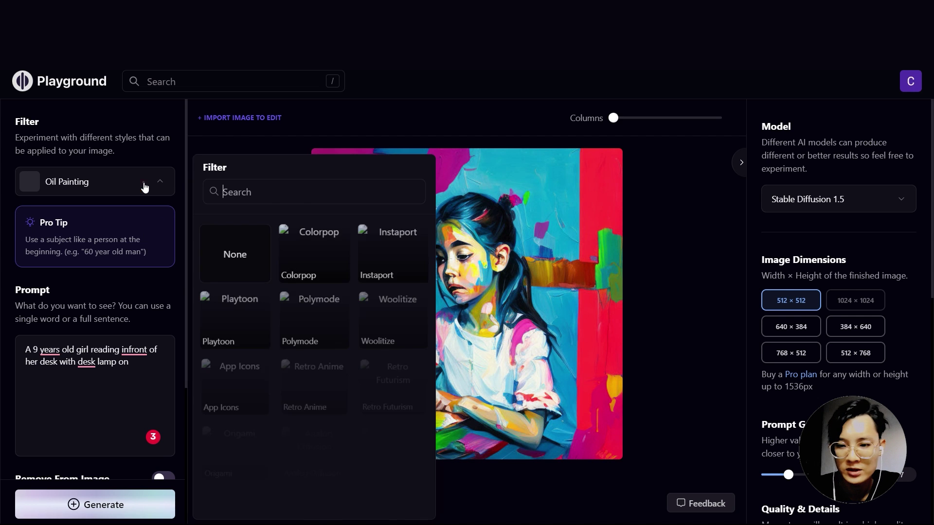
click(232, 254)
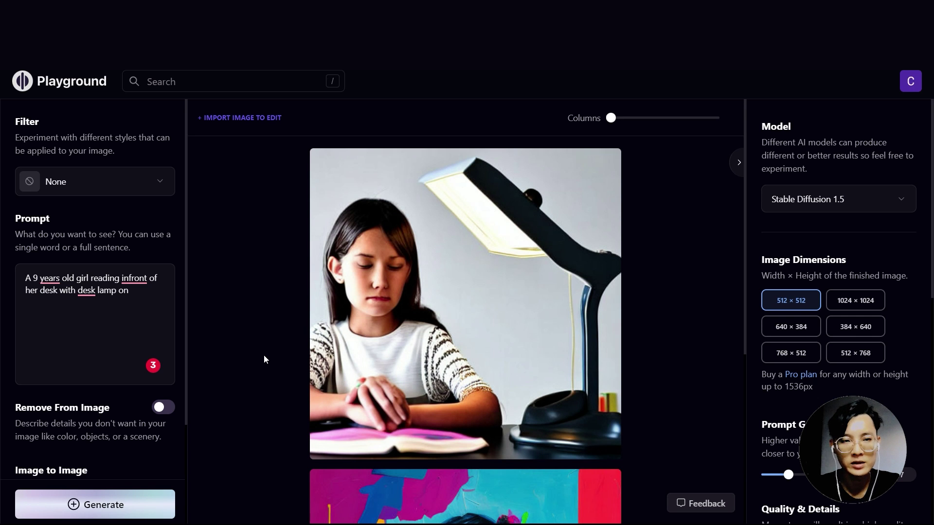
click(110, 178)
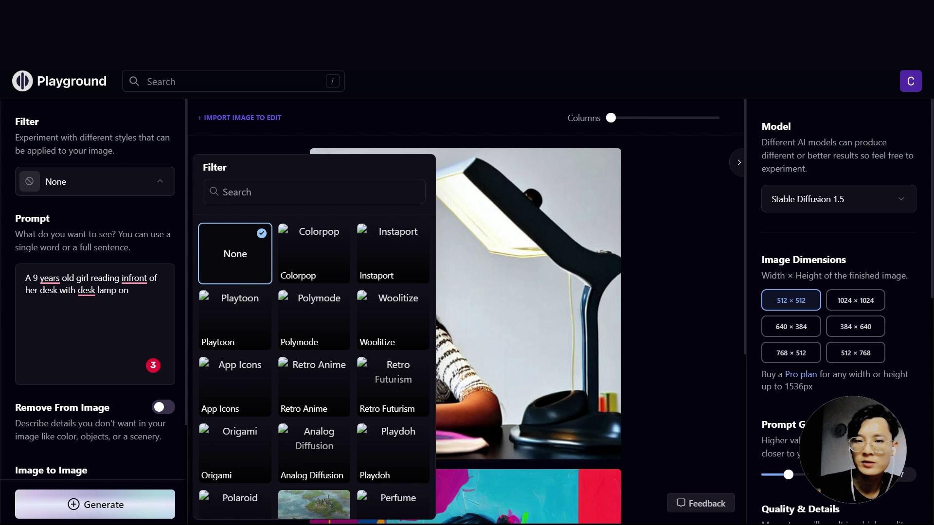
right_click(100, 89)
click(109, 94)
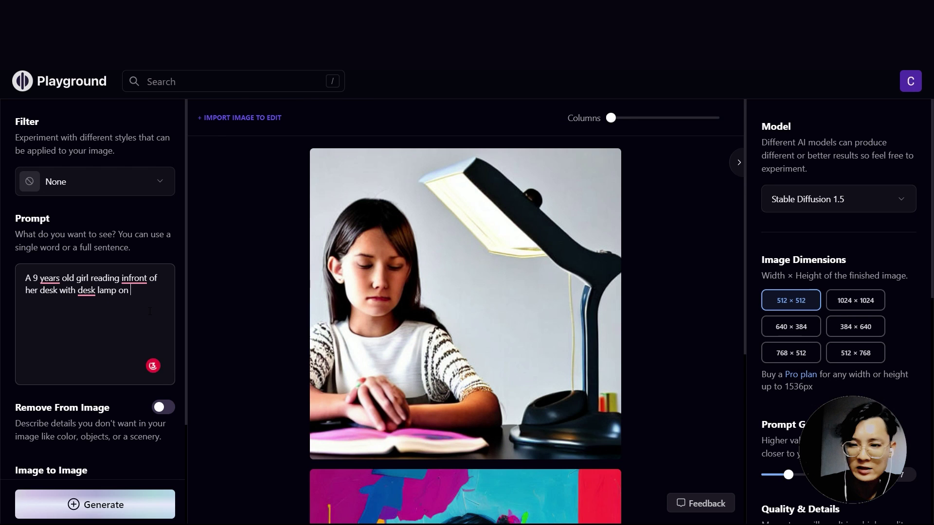
- Extend the prompt with "in a cyberpunk world, by greg rutkowski" and generate the image
text(in a c)
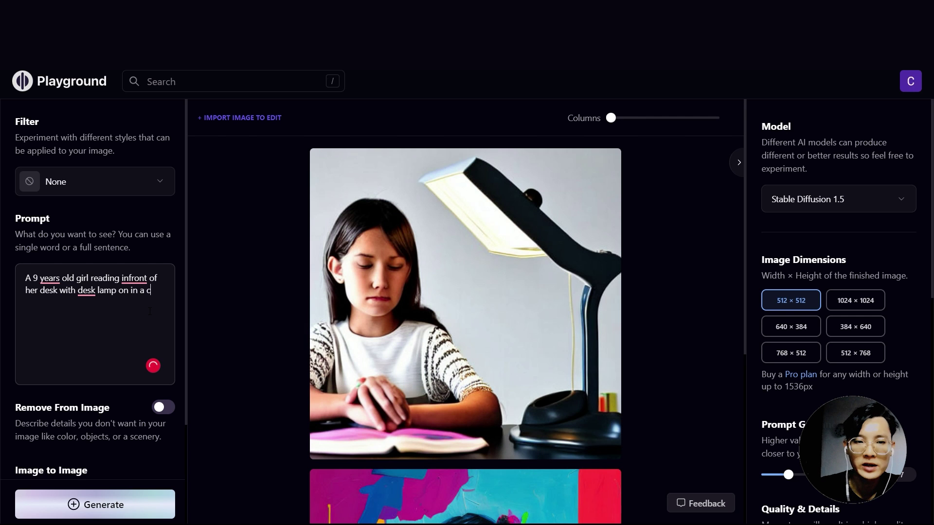
text(yberpunk world)
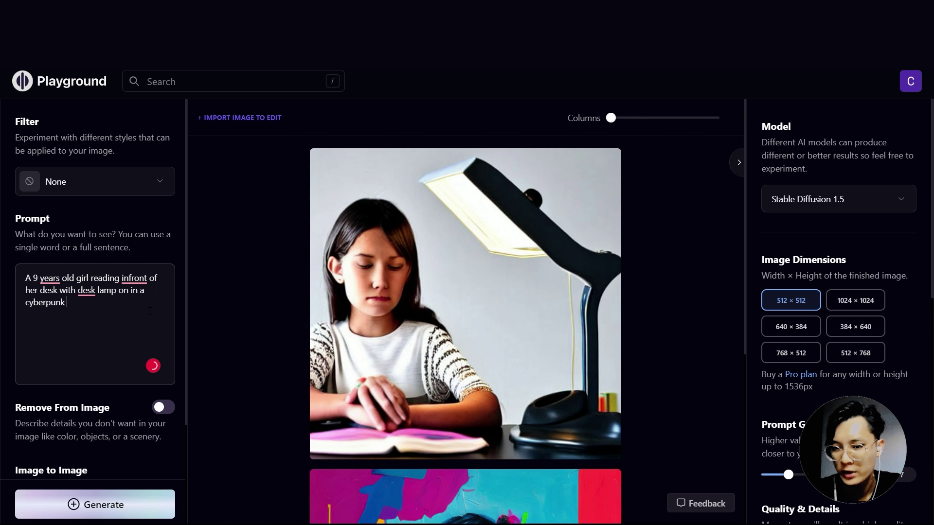
text(, by greg)
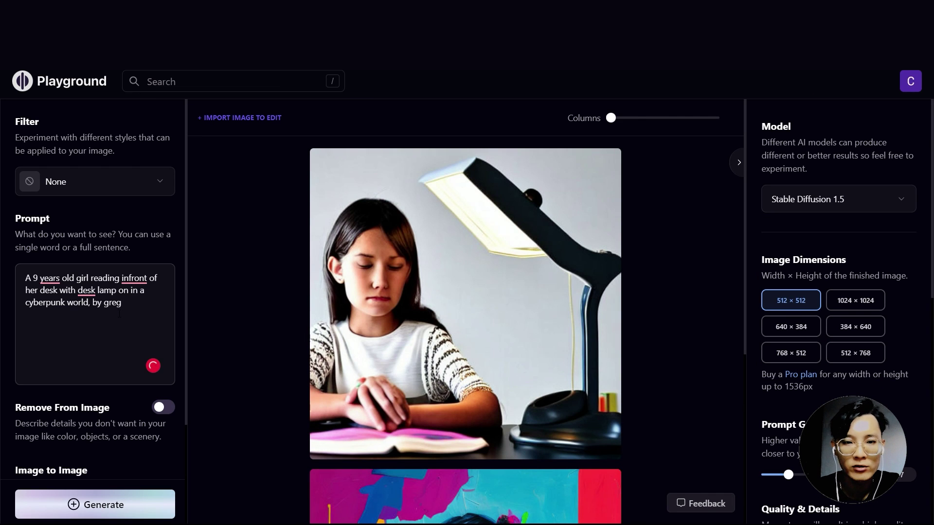
text(rutkowski)
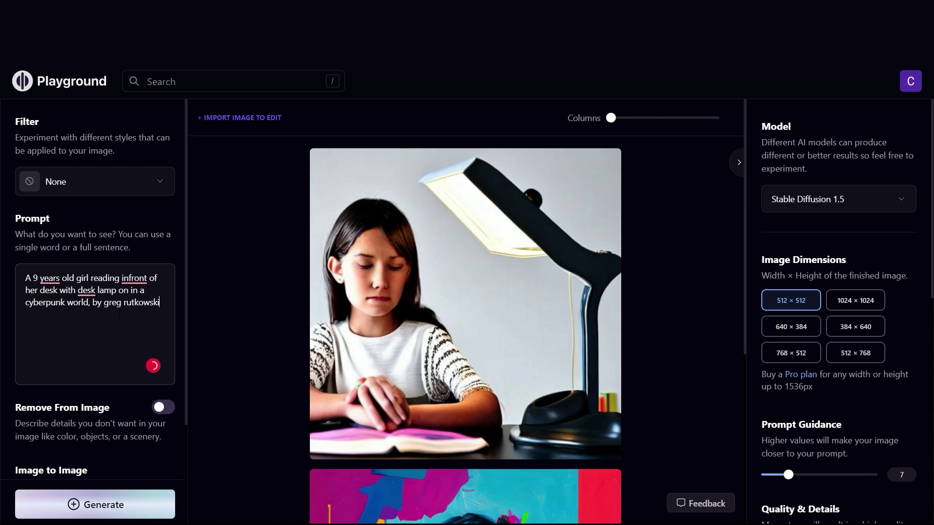
click(135, 506)
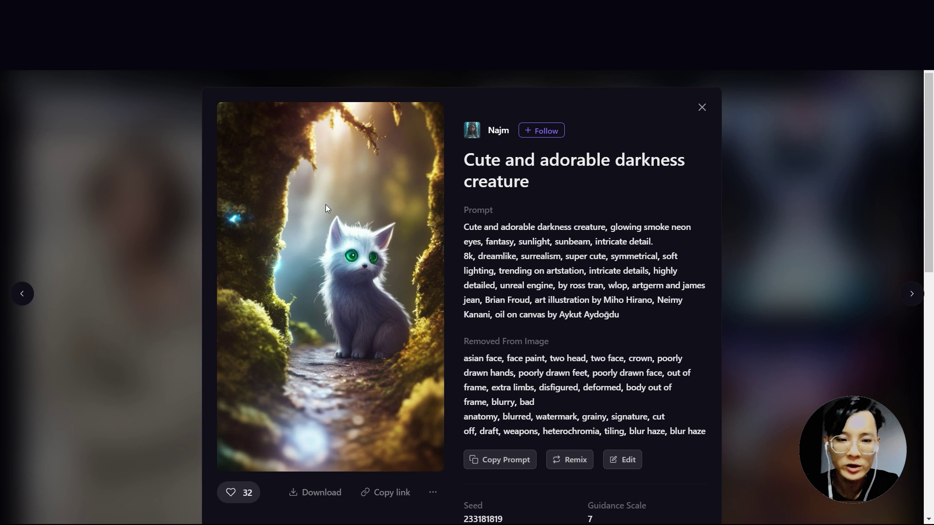
- Enter the prompt "cute and adorable darkness creature, glowing smoke neon eyes" based on the community creature image, and generate it
click(325, 204)
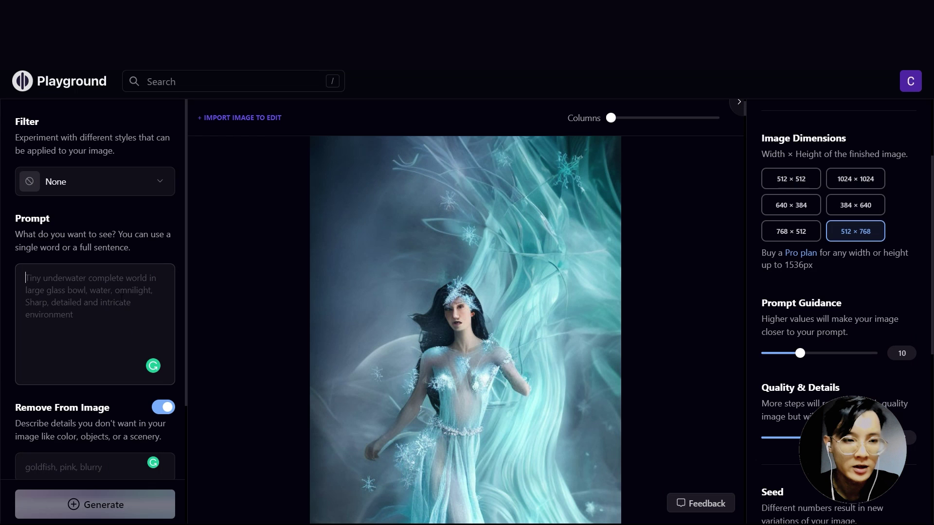
click(102, 301)
text(cute and adorable darkness creature,)
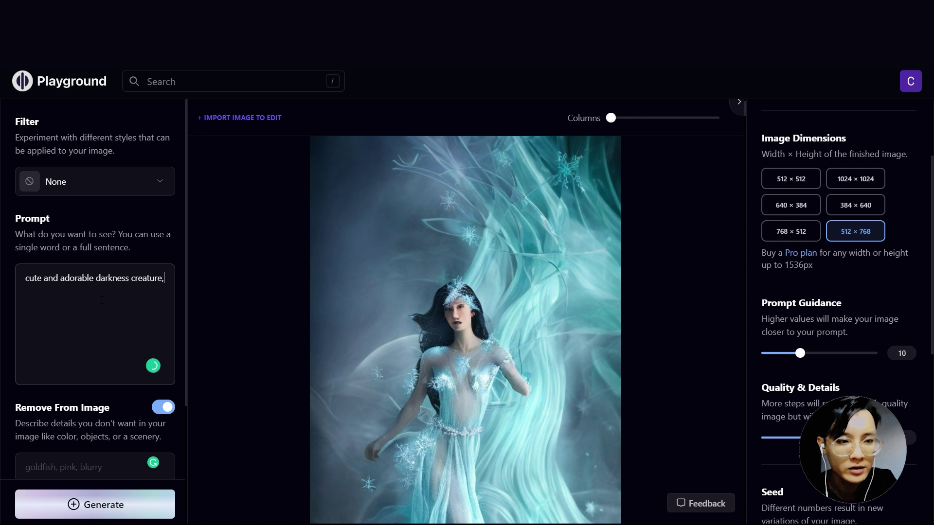
text( glowing smoke neon eyes)
click(146, 504)
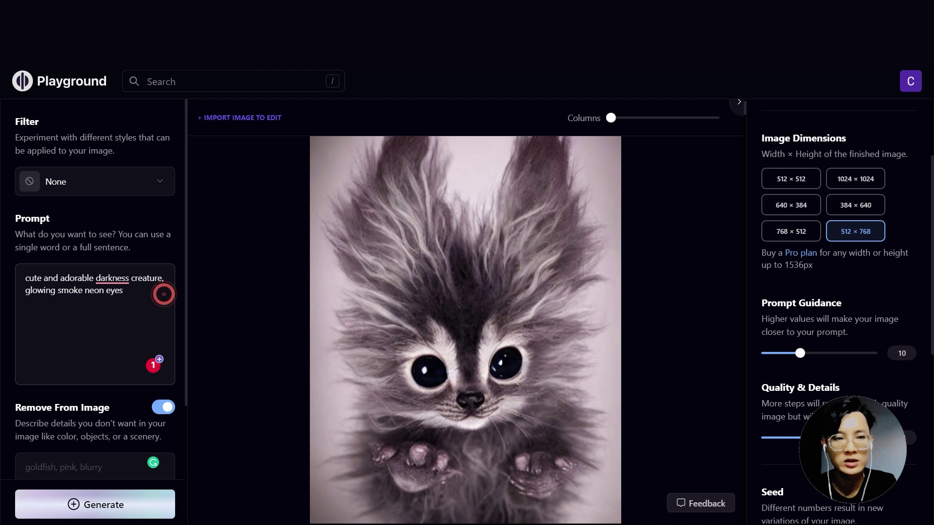
- Extend the creature prompt with "cat, sunlight, sun beam, fantasy, unreal engine, by ross tran" and generate the image
text(, cat, sunlight, sun beam)
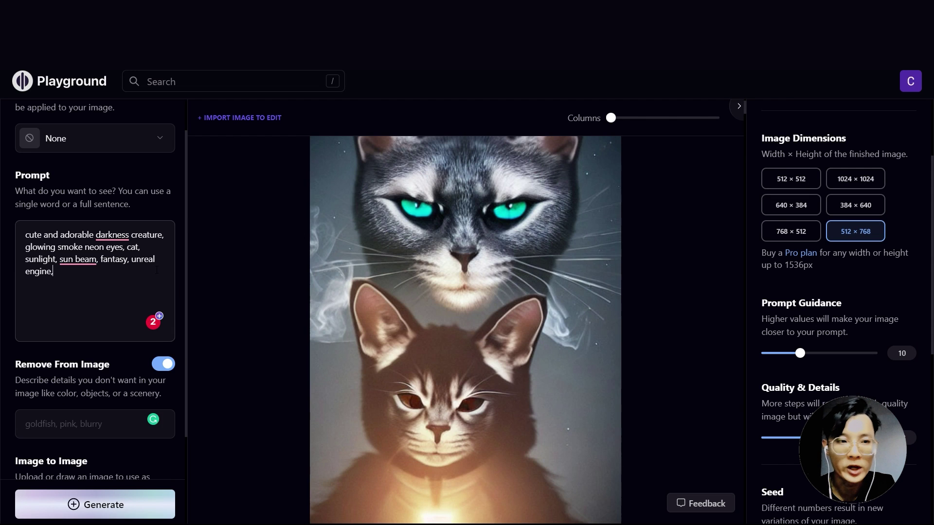
text(by )
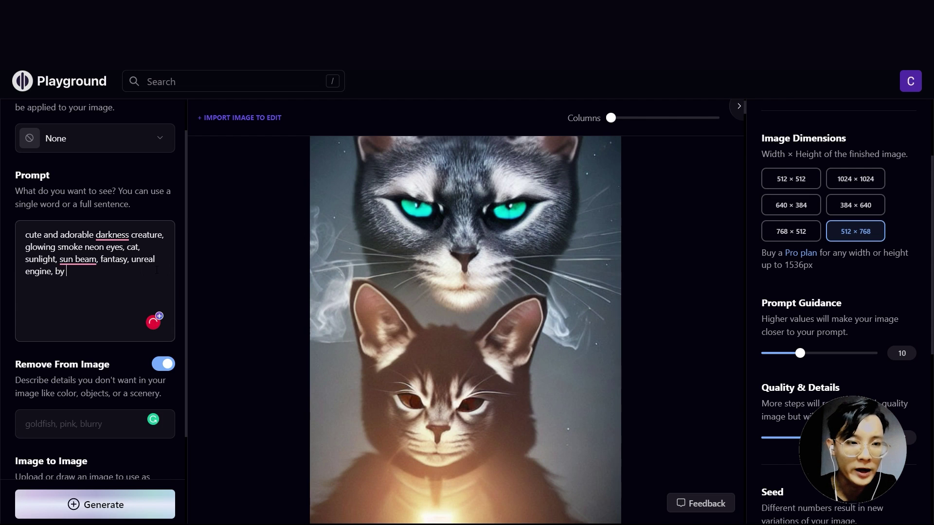
text(ross tran)
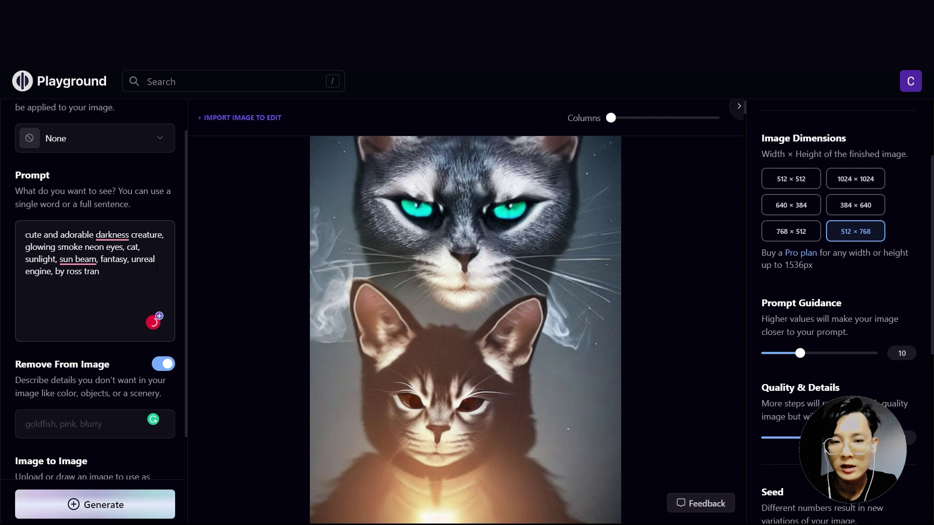
click(126, 506)
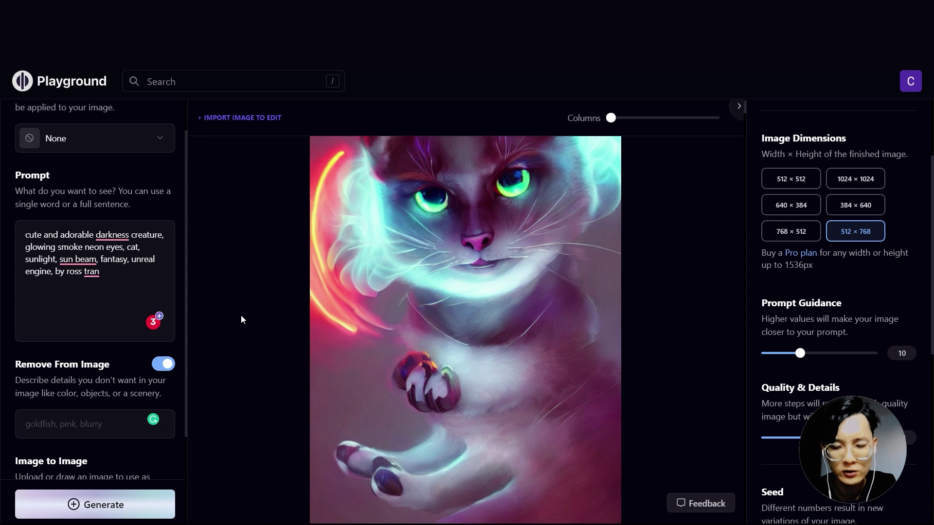
- Examine the generated cat images and compare them with the community's "Cute and adorable darkness creature" image
scroll(241, 314, down, 3)
scroll(241, 314, up, 2)
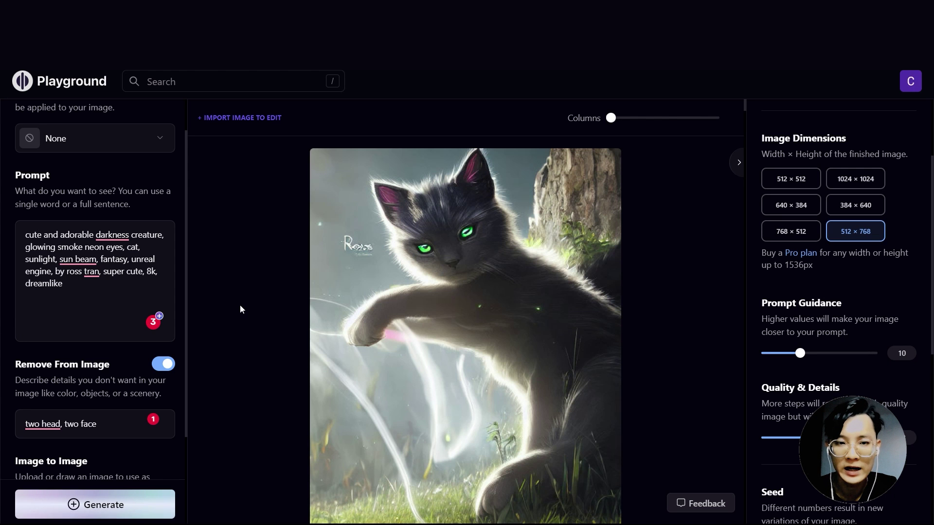
scroll(236, 309, down, 1)
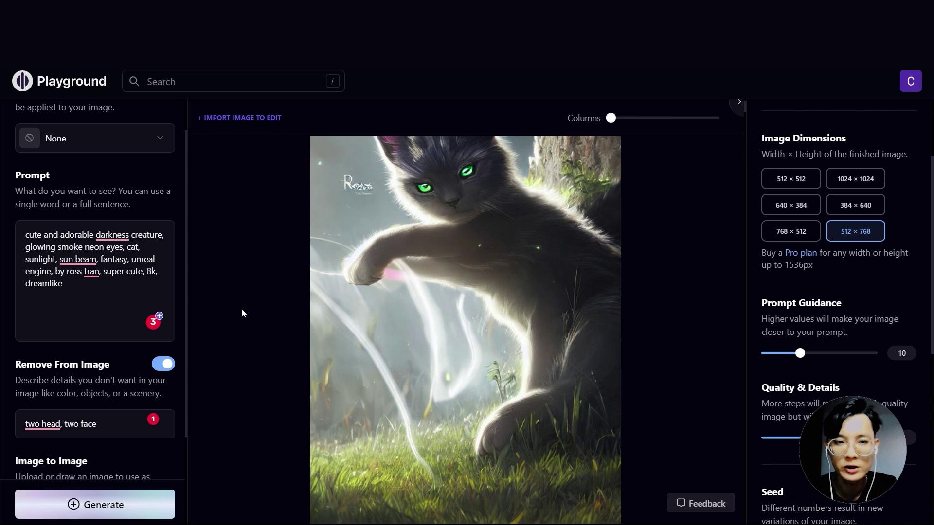
scroll(242, 309, up, 1)
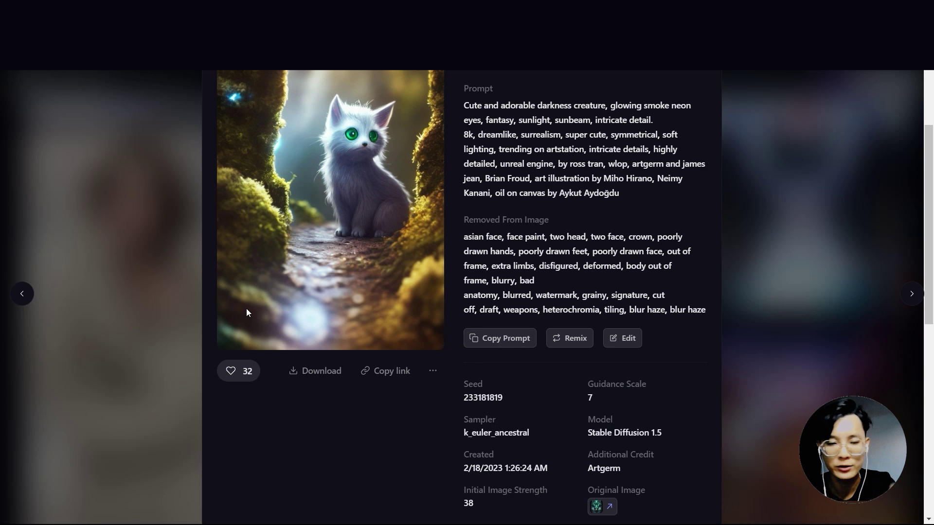
- Consult the community creature image's removed-details list, add "water mark" to the details to remove, and generate the image
scroll(420, 392, up, 1)
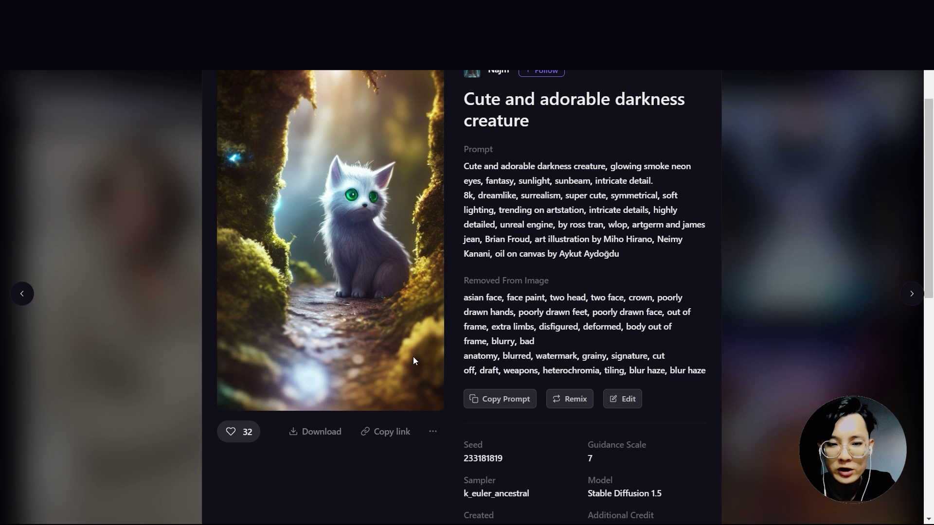
scroll(413, 357, up, 1)
scroll(440, 340, down, 2)
double_click(517, 295)
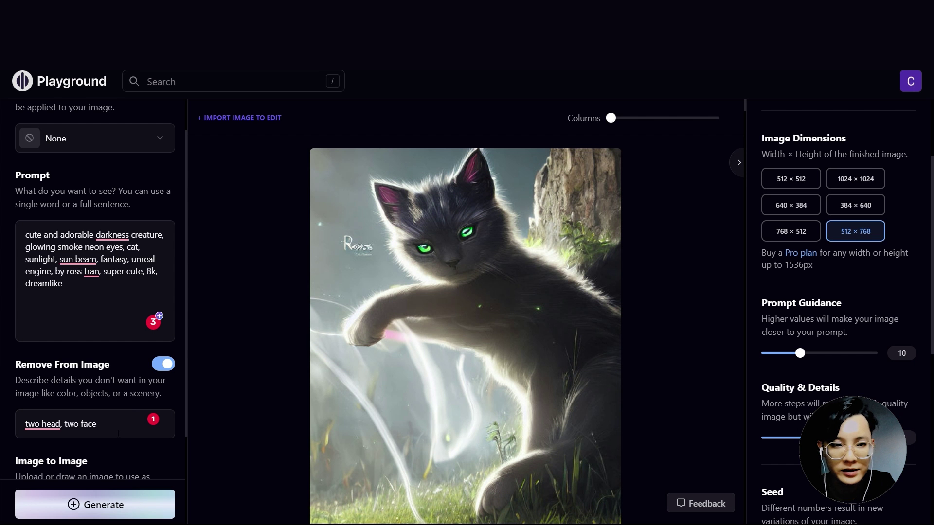
text(water mark)
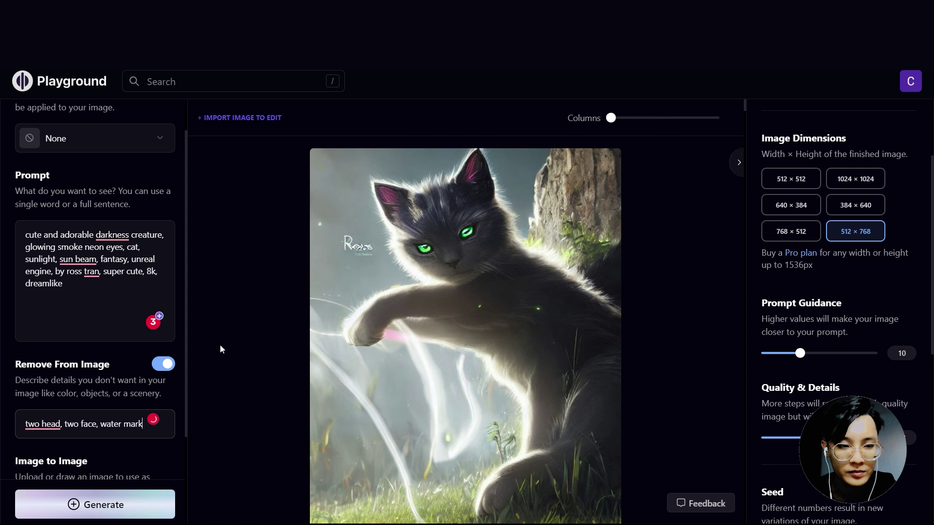
click(93, 505)
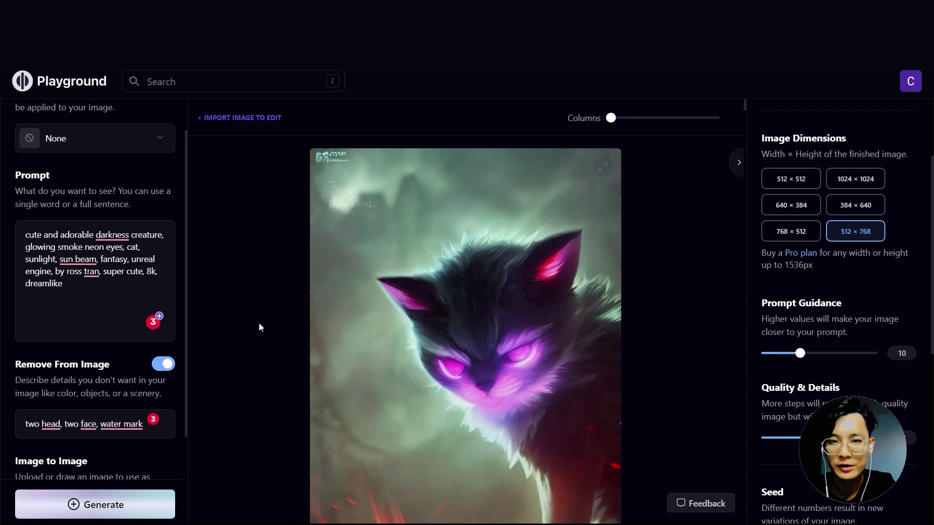
- Extend the creature prompt with "killing a monster" and generate the image
scroll(244, 314, down, 3)
scroll(246, 320, up, 5)
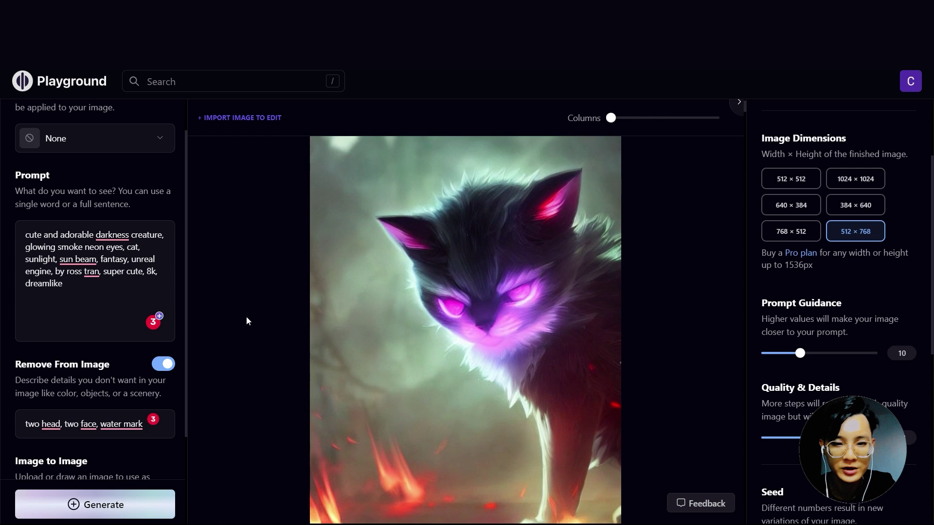
scroll(247, 321, down, 3)
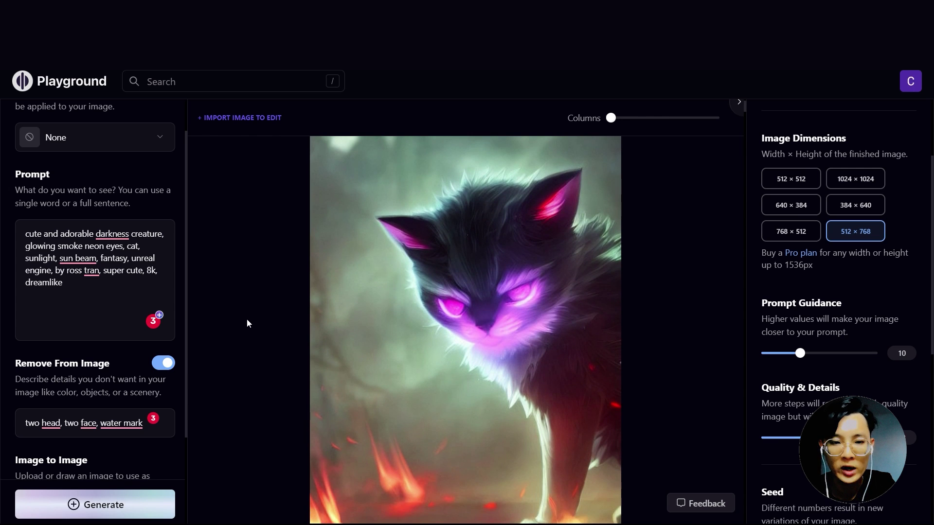
scroll(244, 292, up, 3)
click(107, 240)
text(, killing a monster)
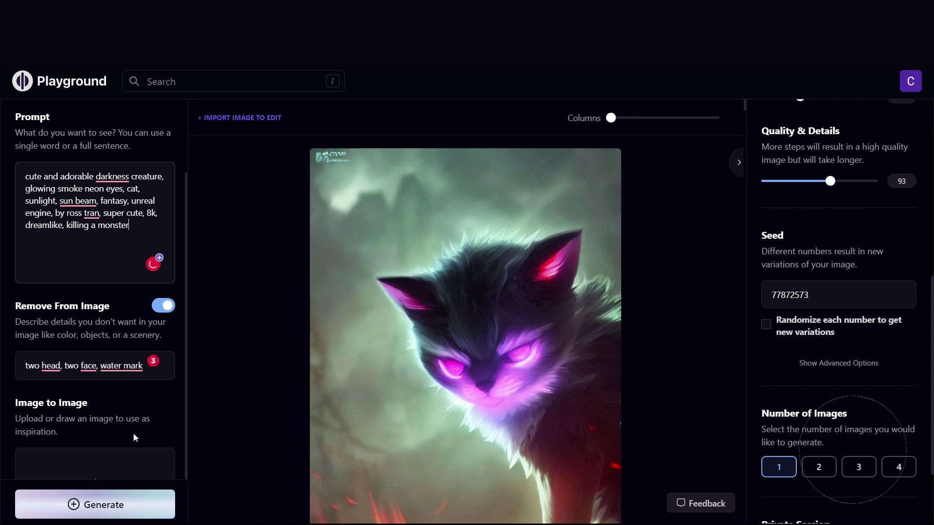
click(134, 496)
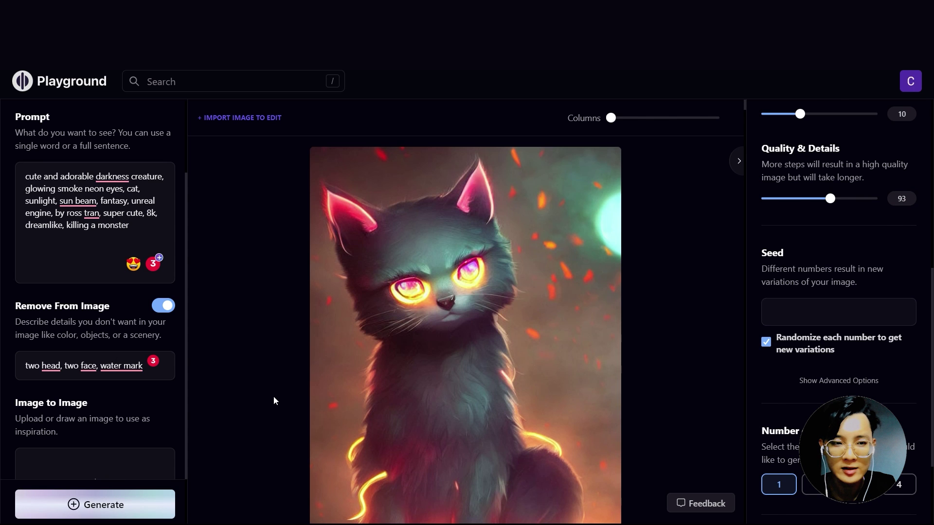
- Review the generated monster-themed cat image and toggle seed randomization for new variations
scroll(275, 401, down, 5)
scroll(275, 402, up, 5)
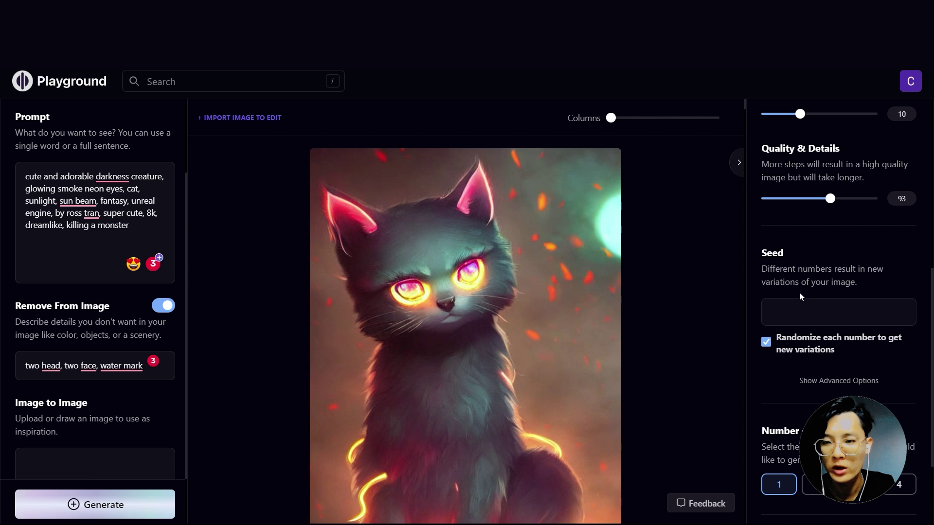
click(769, 346)
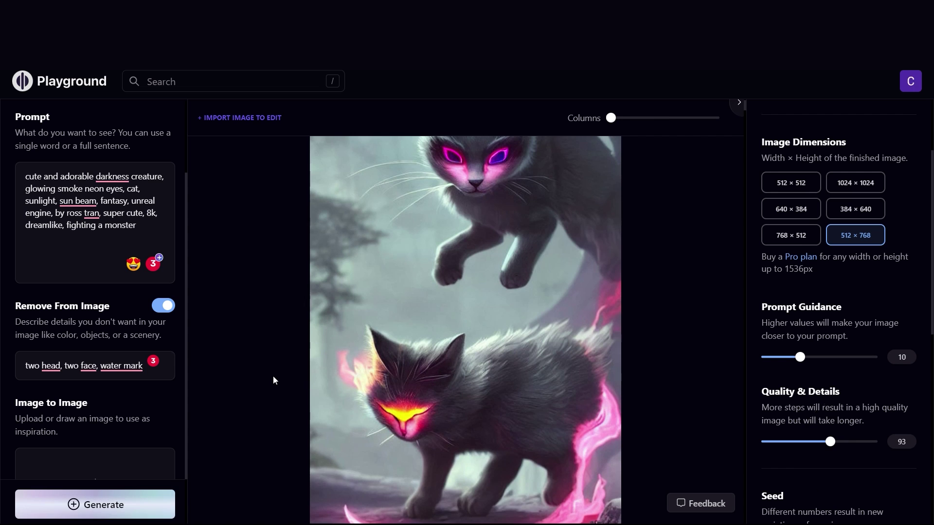
- Add "goblin" after "fighting a monster" at the end of the prompt and generate the image
scroll(273, 380, down, 2)
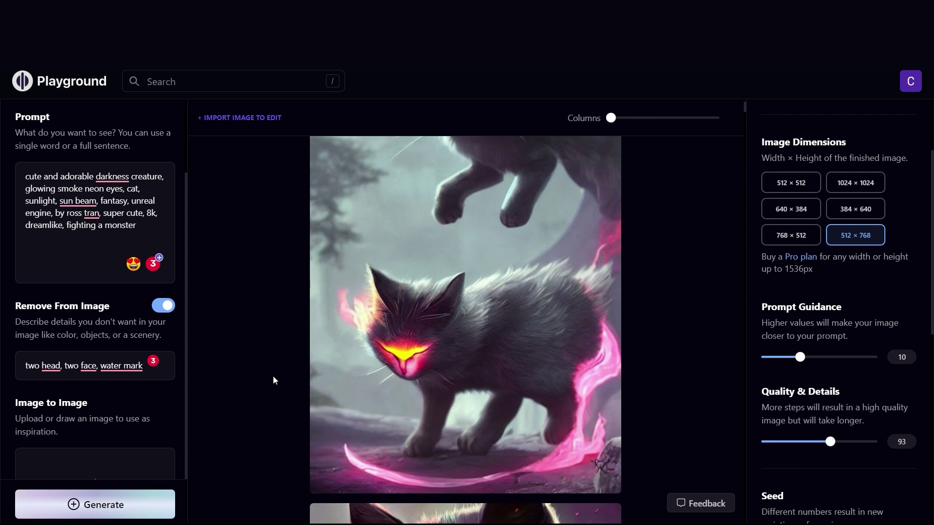
scroll(273, 377, up, 2)
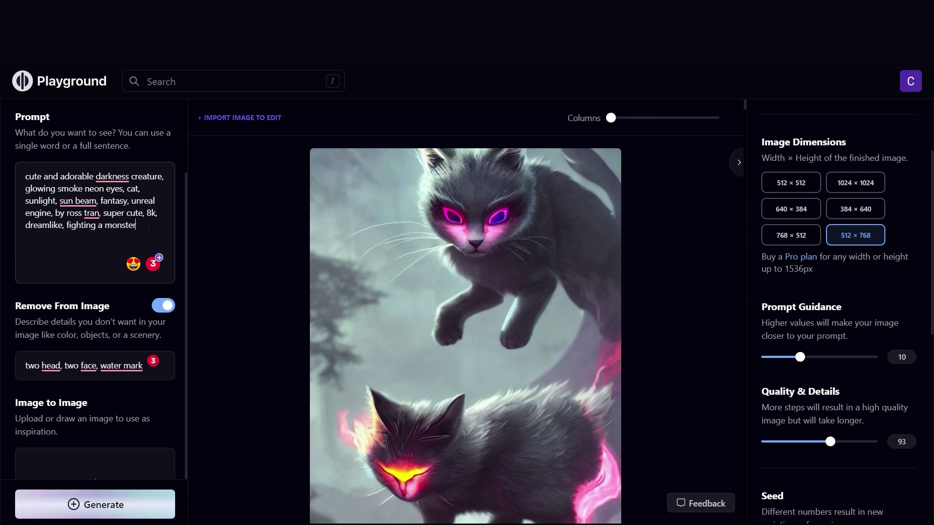
text(goblin)
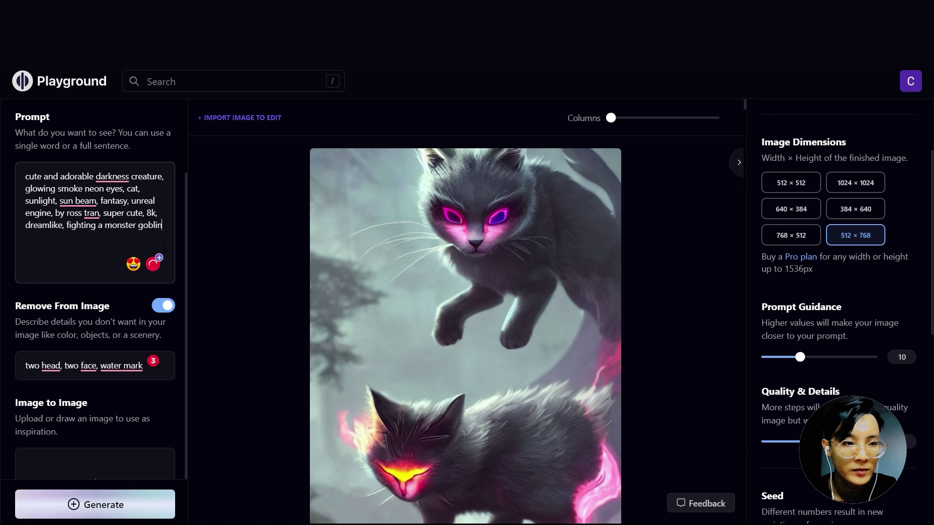
click(125, 500)
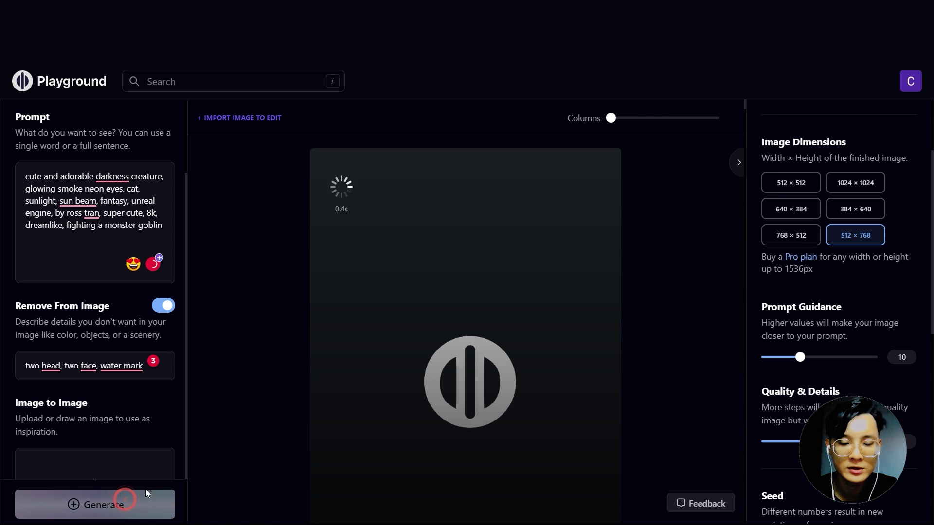
- Extend the prompt with "in a dark magical forest" and generate the image
scroll(263, 323, down, 5)
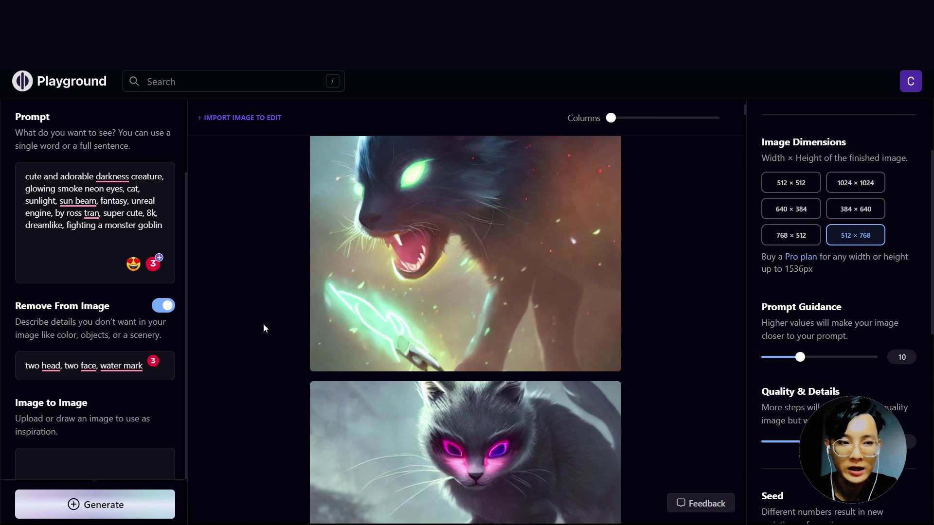
scroll(263, 331, up, 5)
click(164, 229)
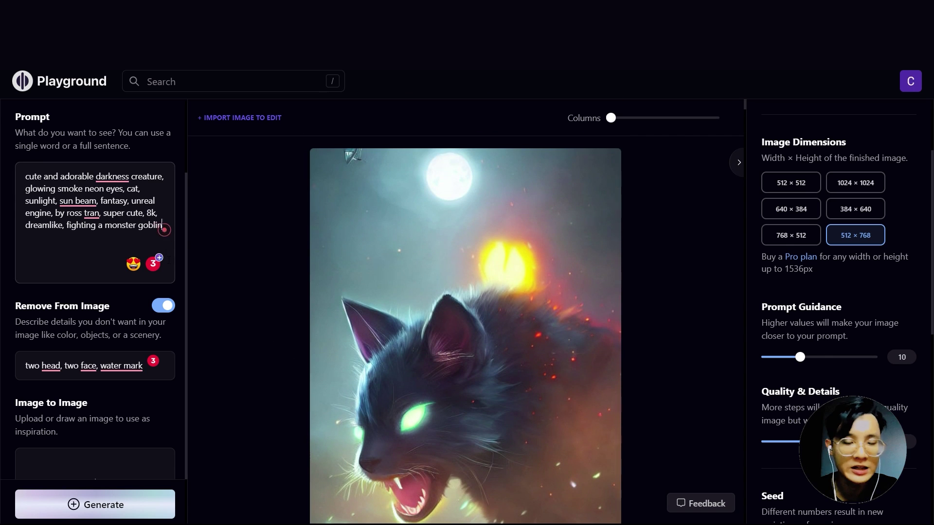
text(magical forest)
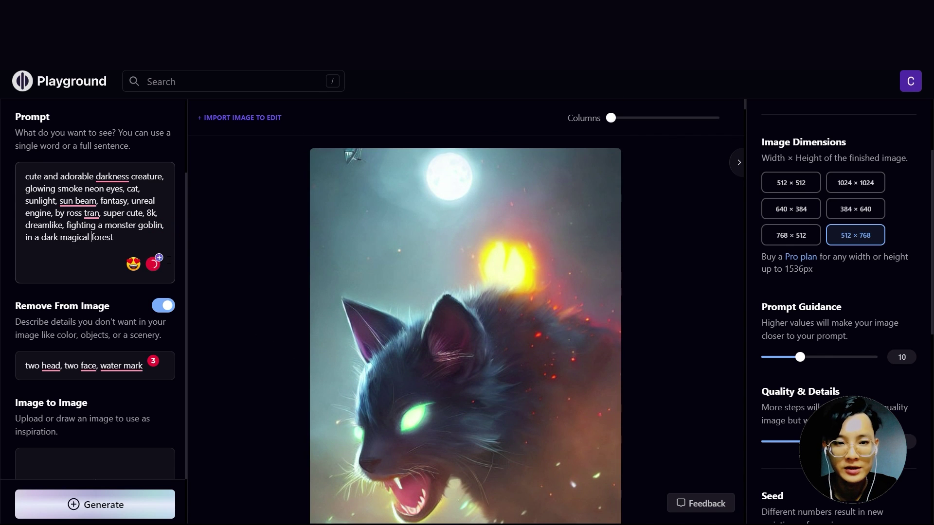
key(ctrl+Return)
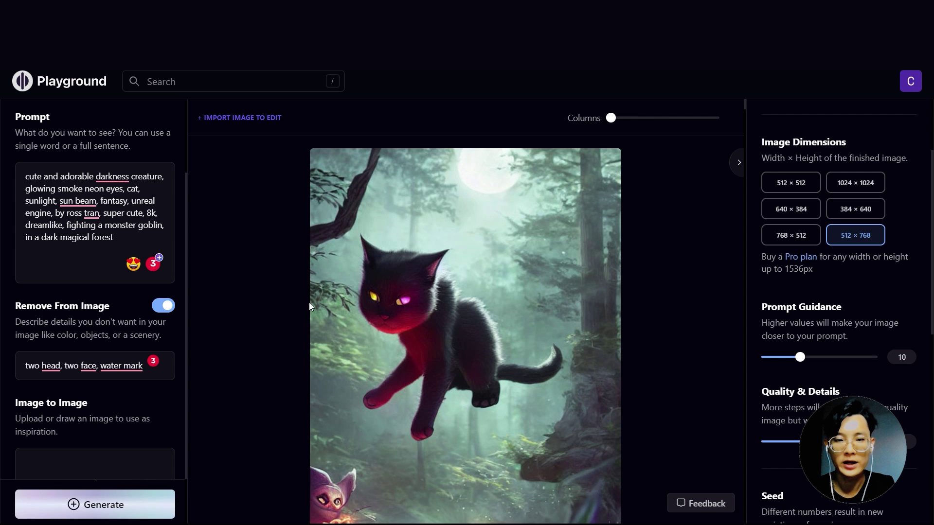
- Review the forest cat image, extend the prompt with "art illustration by Miho Hirano", and generate the image
scroll(292, 332, down, 2)
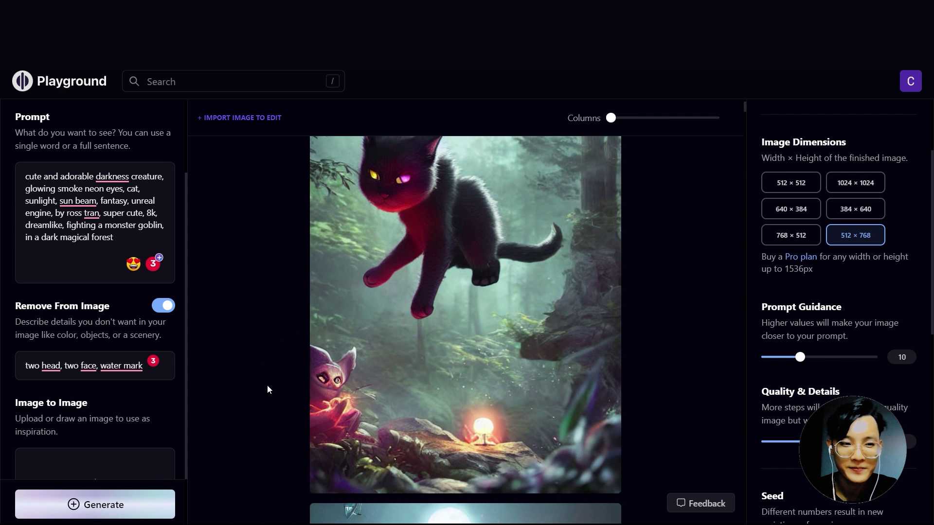
scroll(267, 389, up, 1)
scroll(265, 396, up, 1)
scroll(263, 402, down, 1)
scroll(262, 401, down, 7)
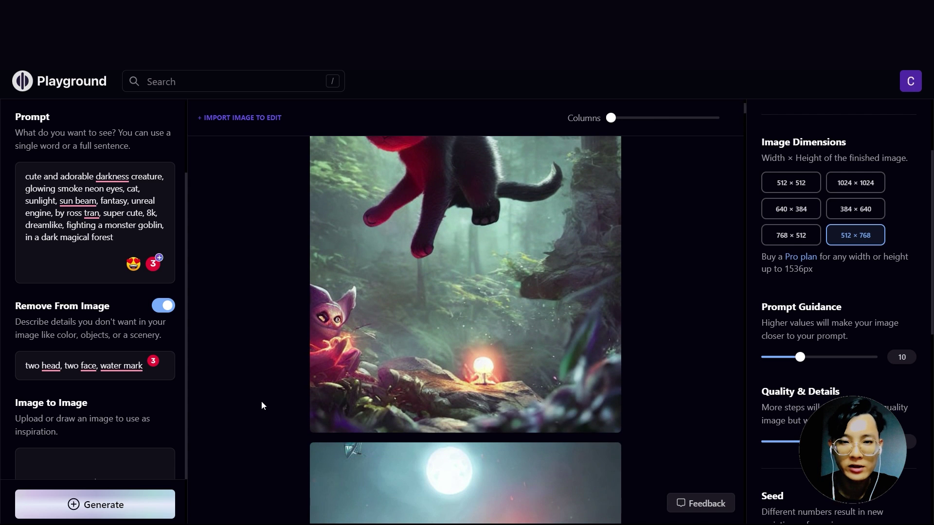
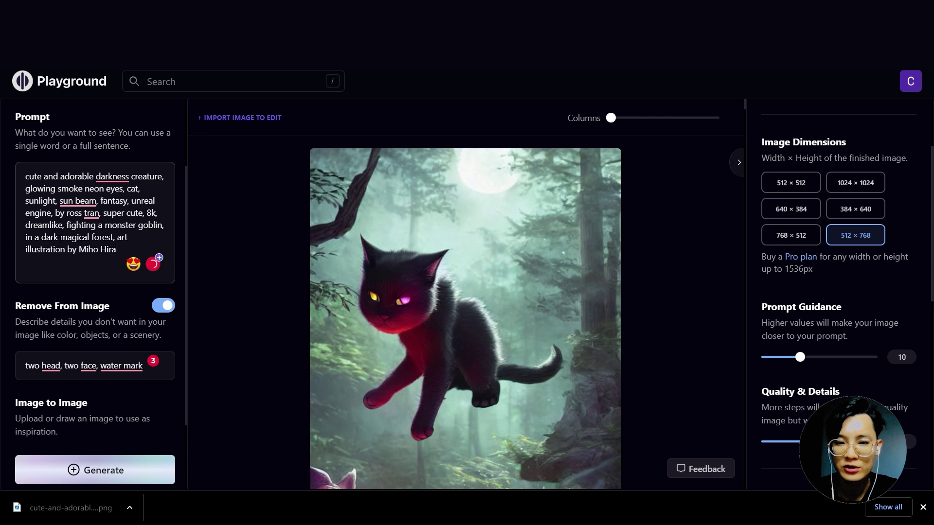
click(96, 470)
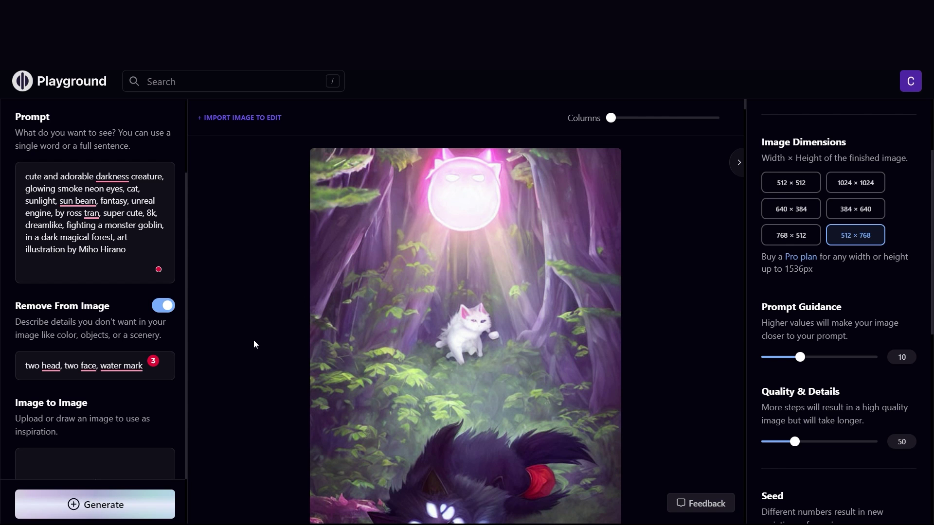
- Extend the prompt with "trending on artstation" and generate the image
scroll(146, 314, up, 2)
click(148, 311)
text(, trending on artstation)
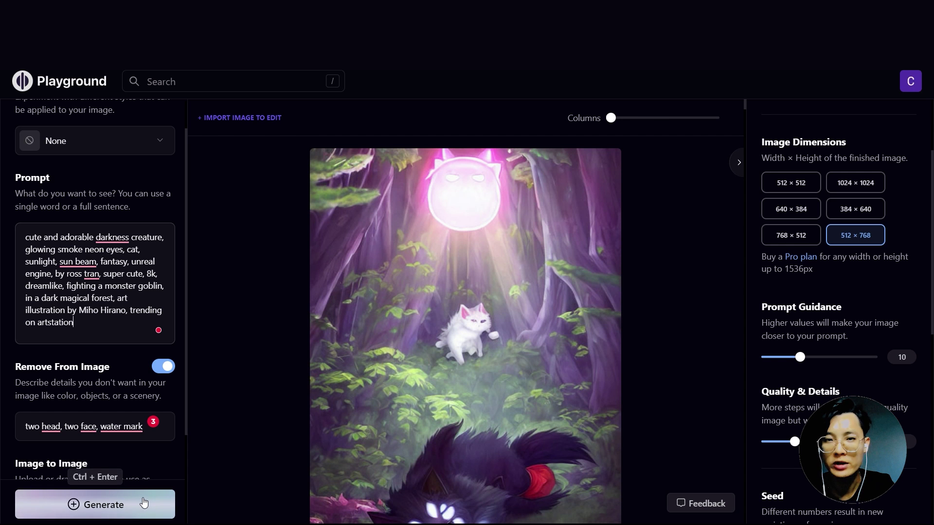
click(143, 504)
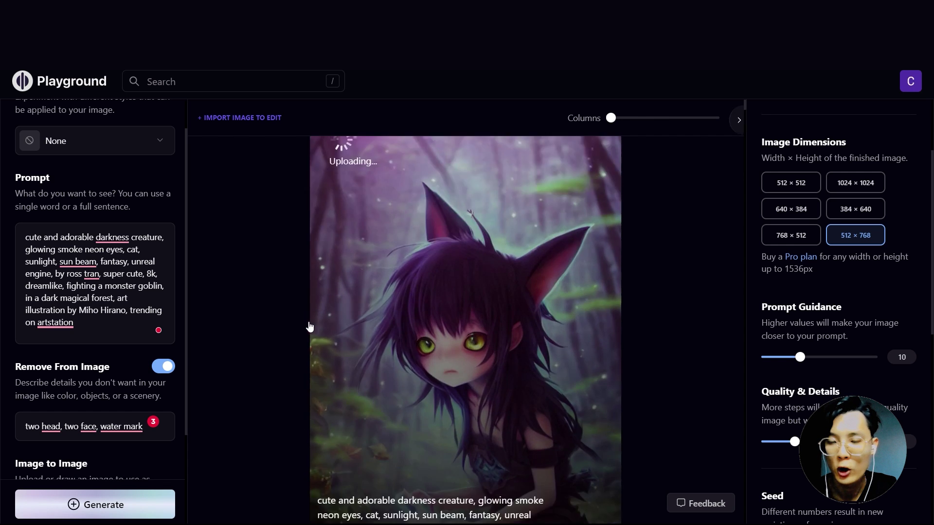
- Review the generated image pairs, extend the prompt with "studio photo" after "intricate details", and generate two images
scroll(272, 336, down, 3)
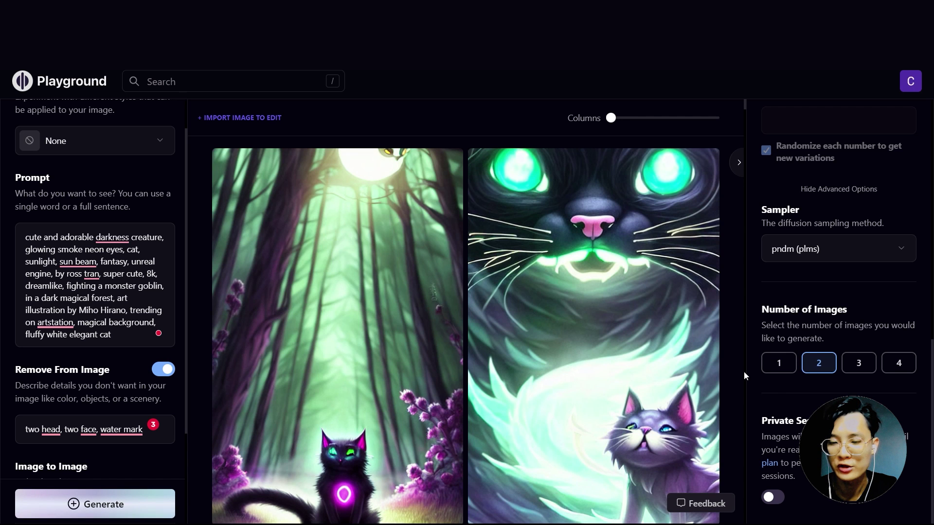
scroll(686, 424, down, 5)
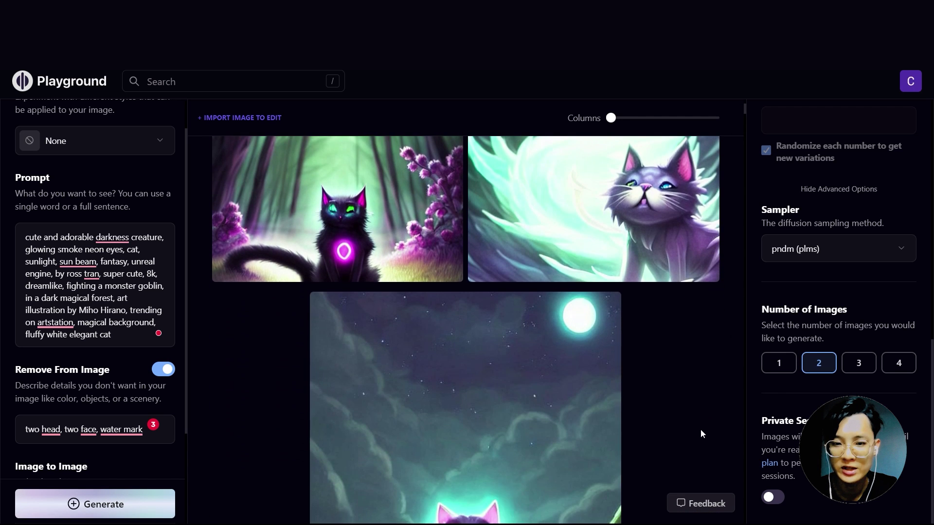
scroll(700, 434, up, 5)
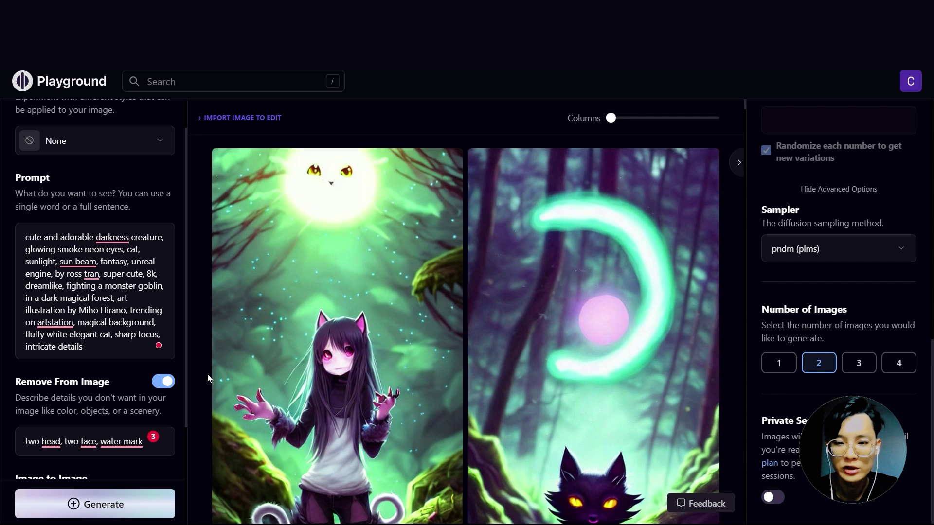
scroll(207, 378, down, 10)
scroll(207, 379, up, 7)
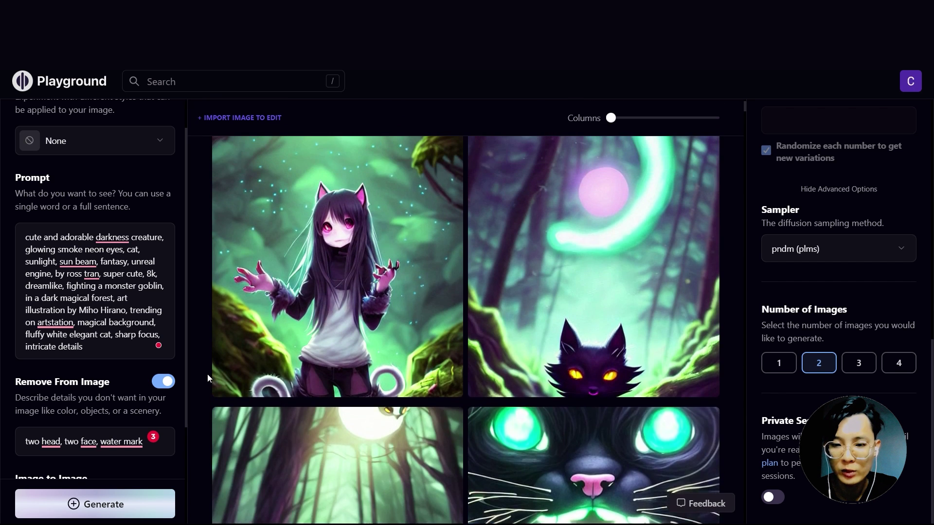
scroll(207, 374, up, 3)
click(112, 345)
text(, studio photo)
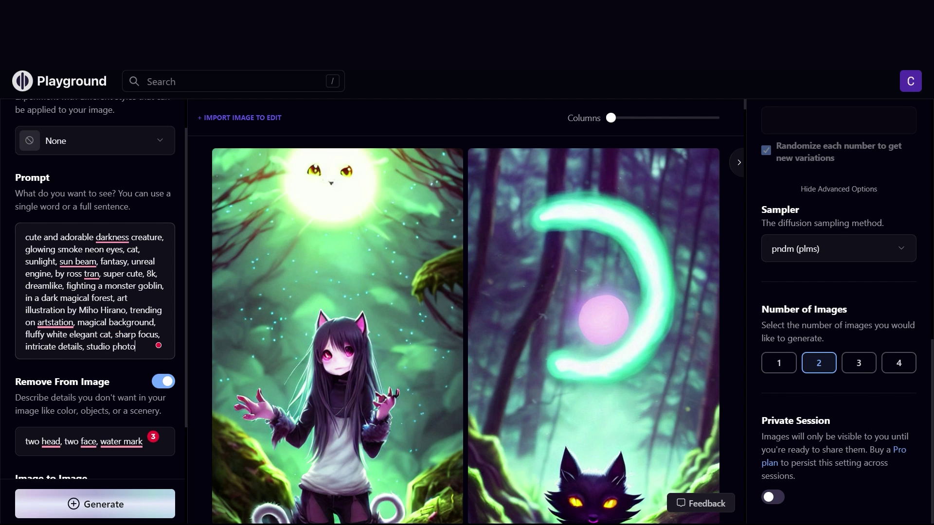
click(134, 505)
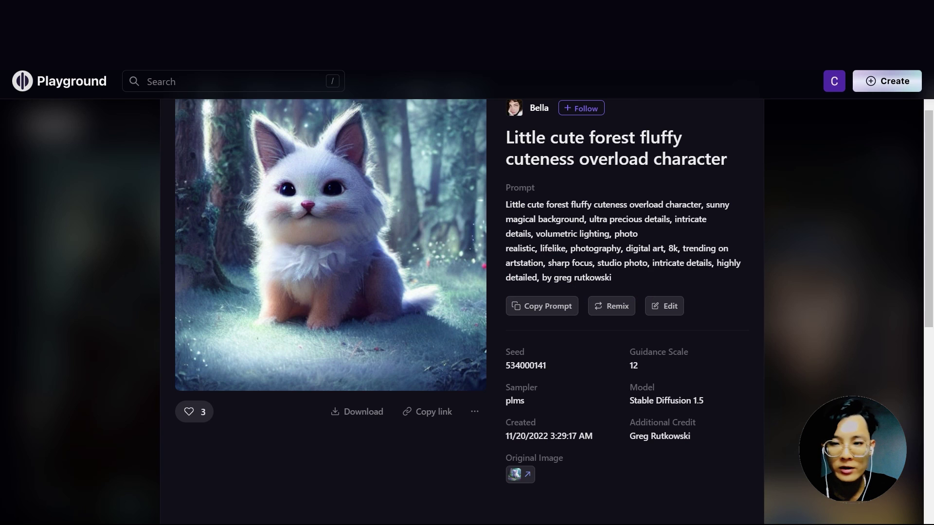
- Download the community's "Little cute forest fluffy cuteness overload character" image and load its file 05 as the Image to Image inspiration
scroll(611, 343, down, 5)
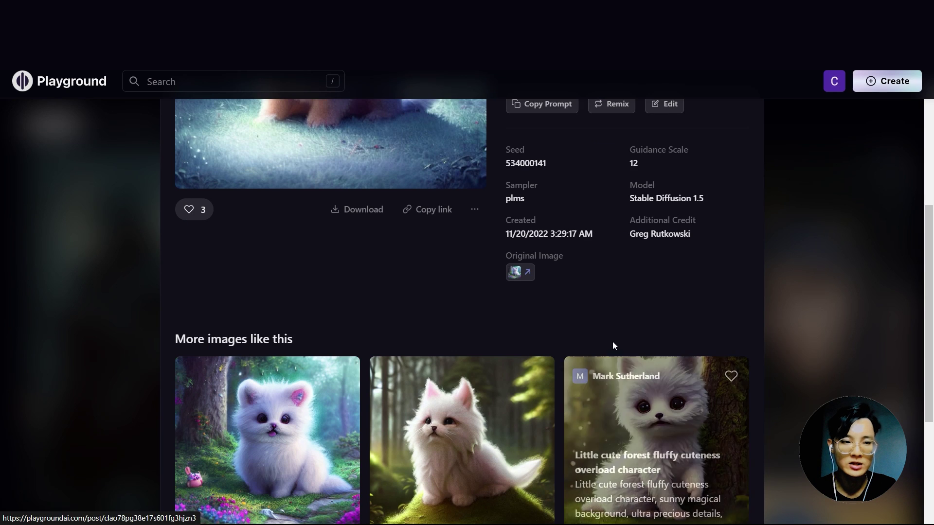
scroll(371, 208, up, 1)
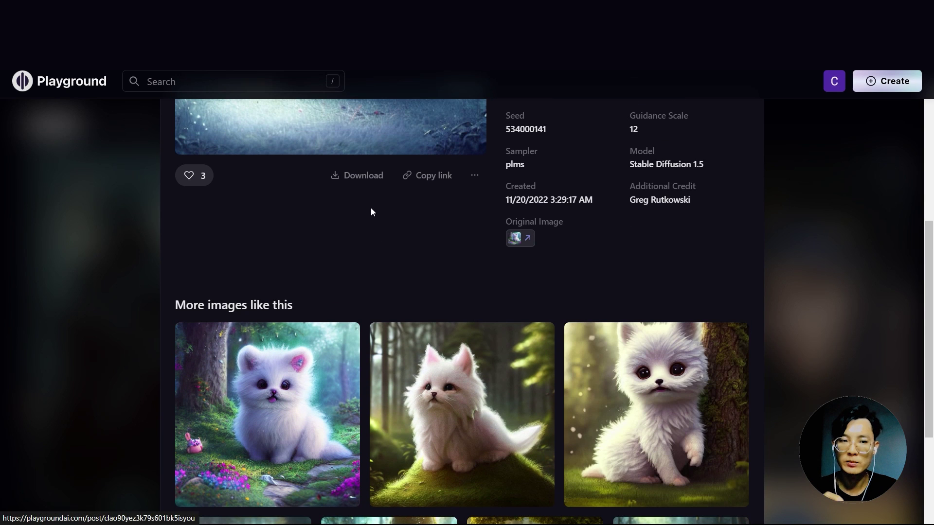
click(365, 176)
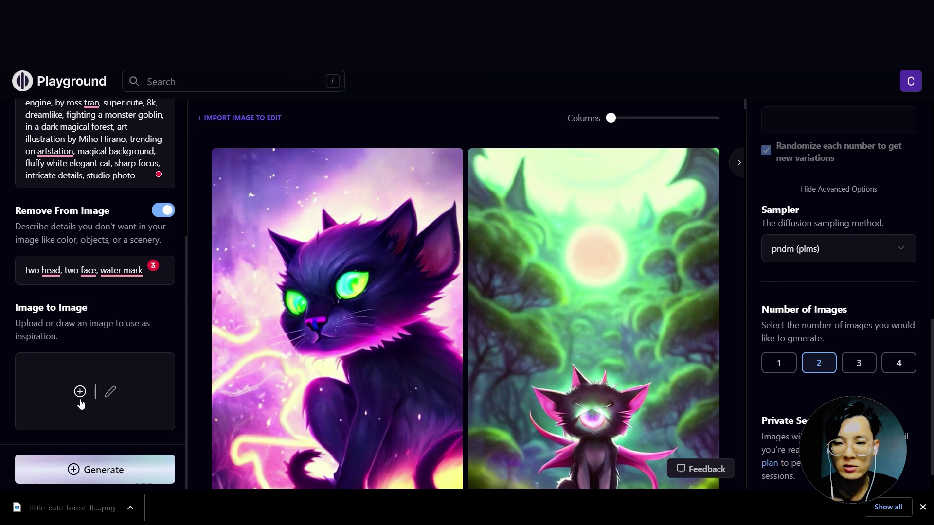
click(80, 394)
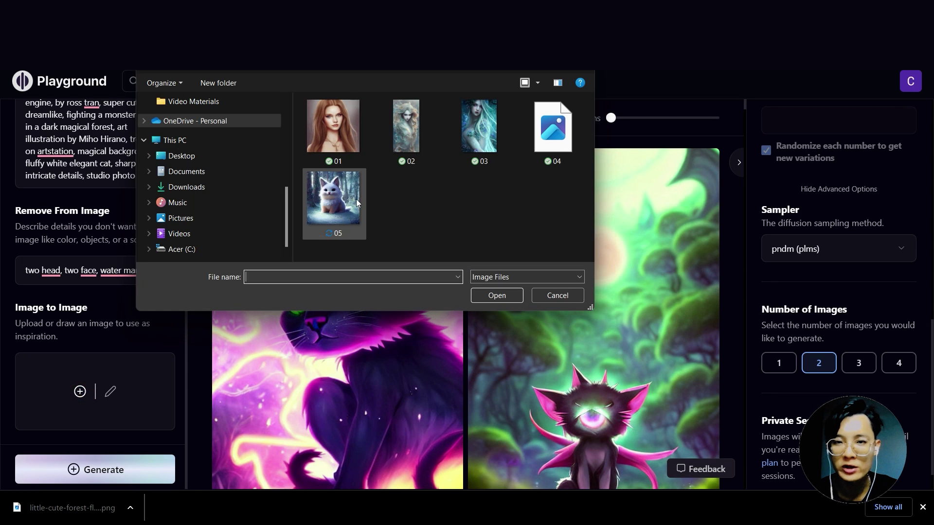
double_click(345, 203)
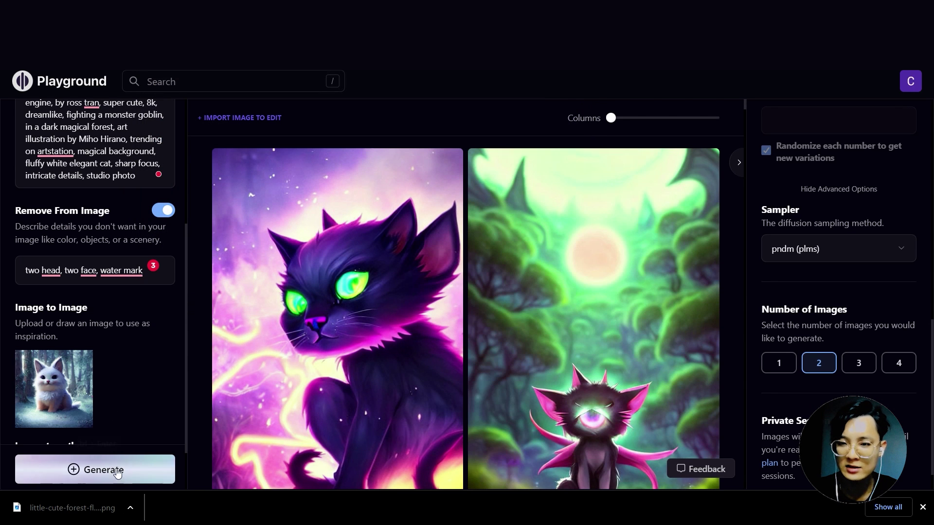
- Generate two images from the current prompt with the forest creature reference and look over the generation settings
click(117, 471)
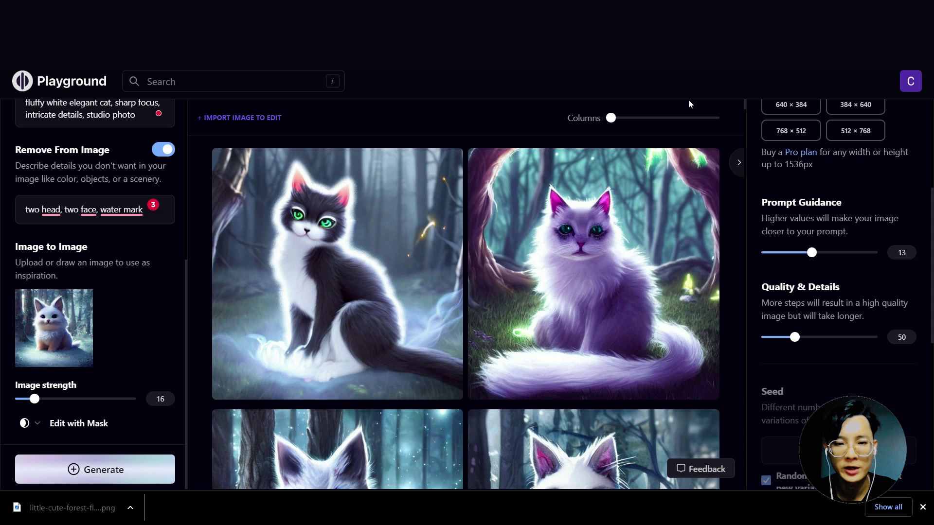
scroll(749, 233, down, 3)
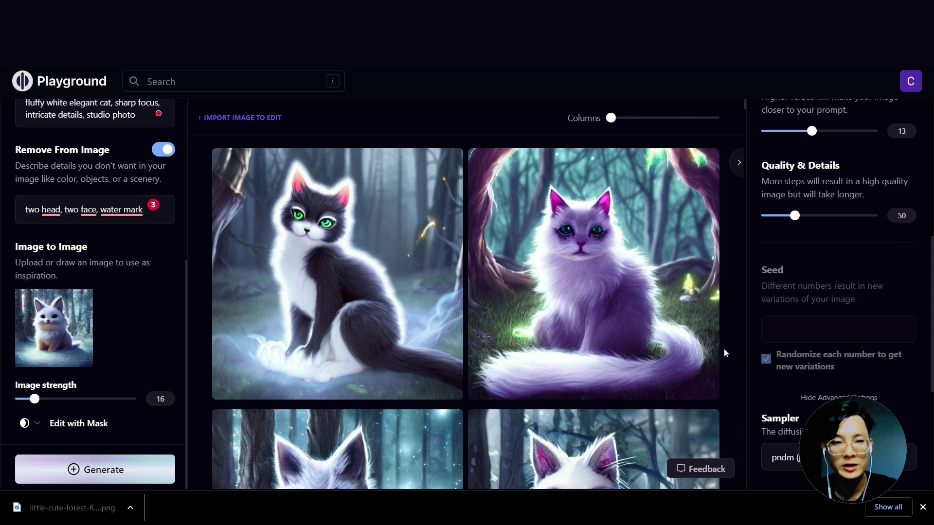
scroll(654, 385, down, 1)
scroll(671, 389, up, 1)
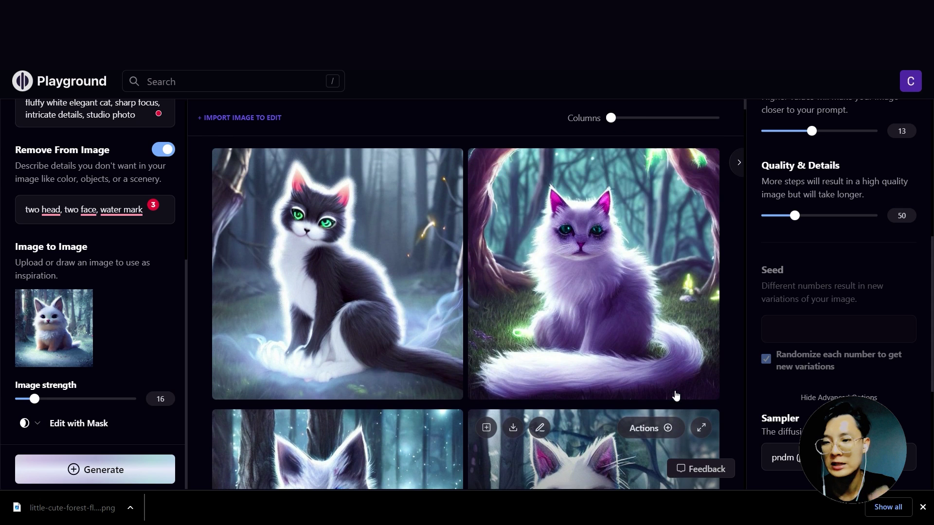
- Remove the word "darkness" from the start of the prompt, generate two more images and review them
scroll(96, 292, up, 3)
scroll(112, 219, up, 1)
click(113, 187)
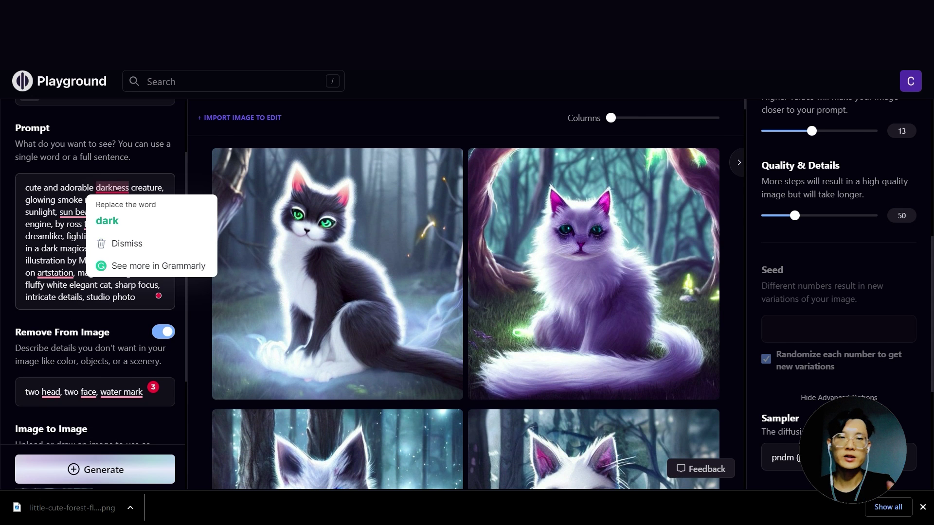
key(BackSpace)
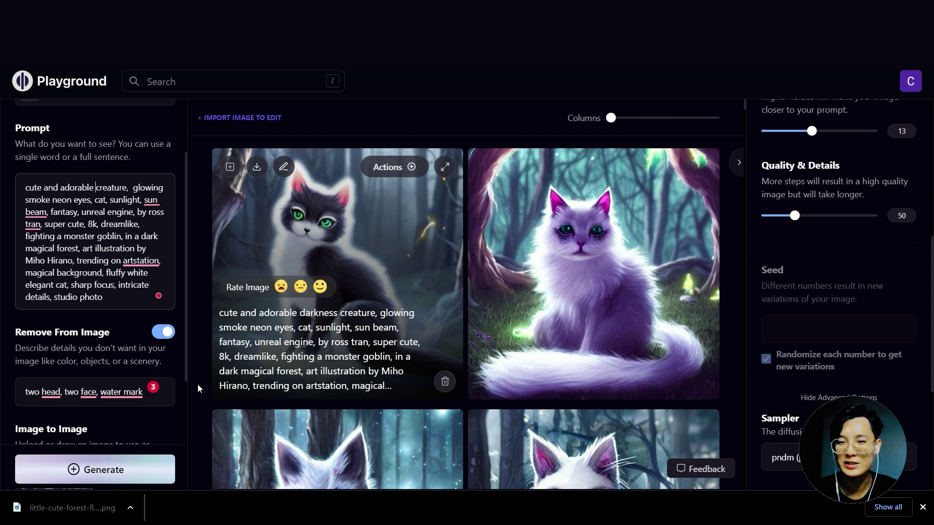
click(158, 475)
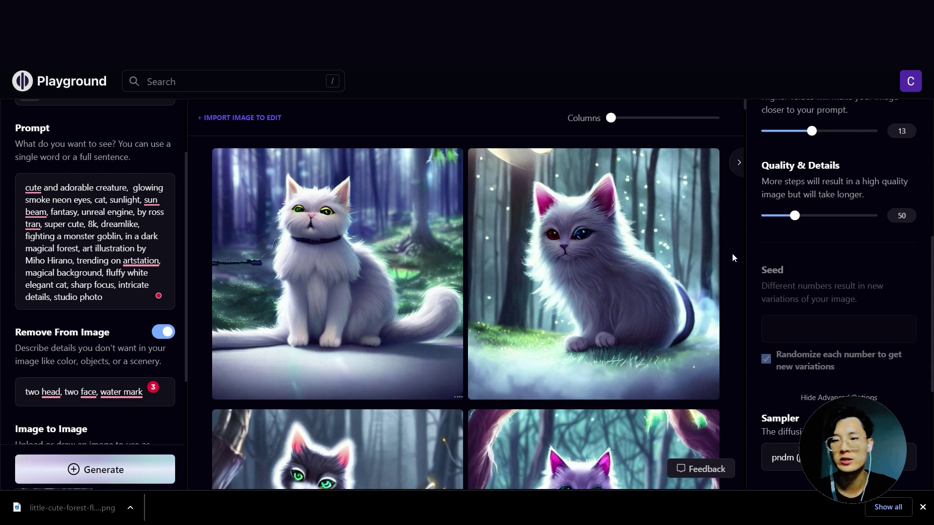
scroll(737, 272, down, 3)
scroll(740, 278, up, 3)
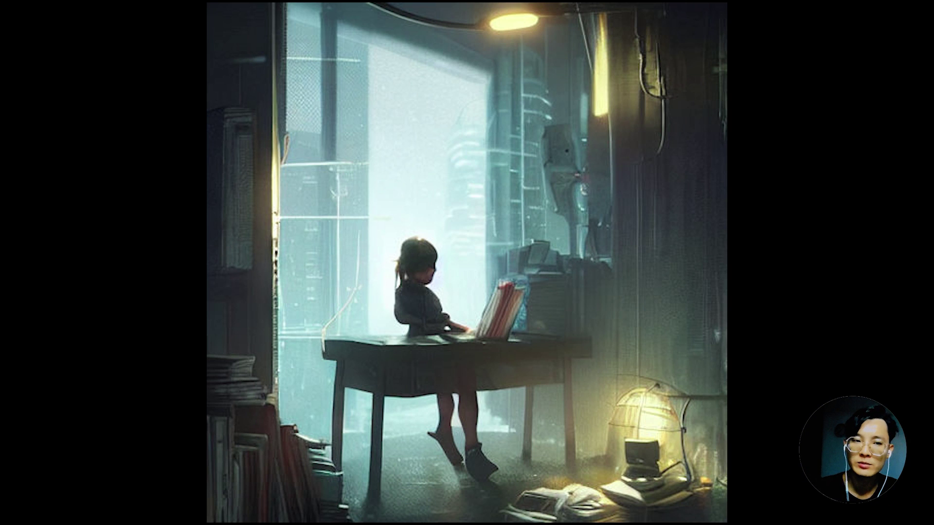